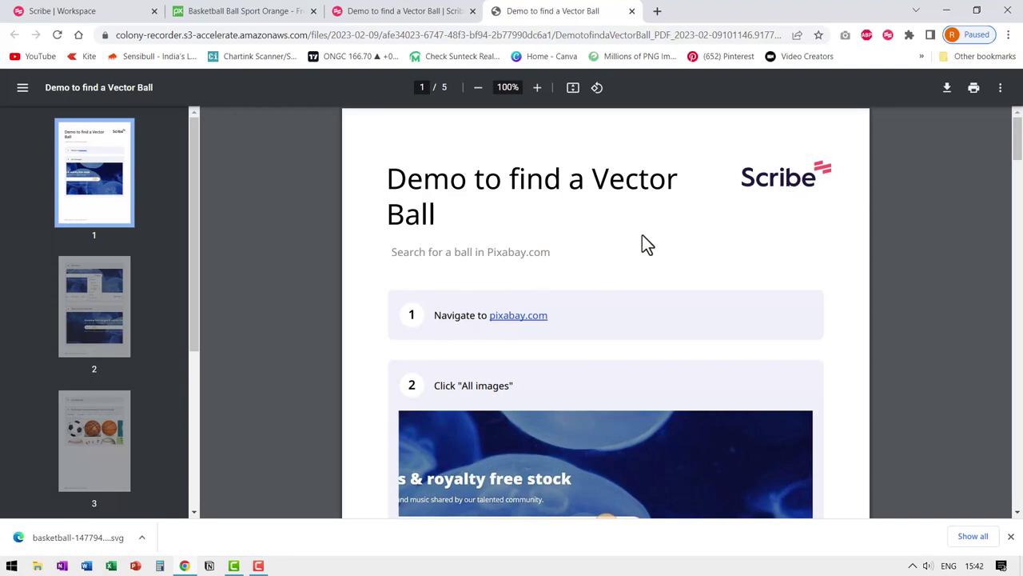
scroll(583, 308, down, 3)
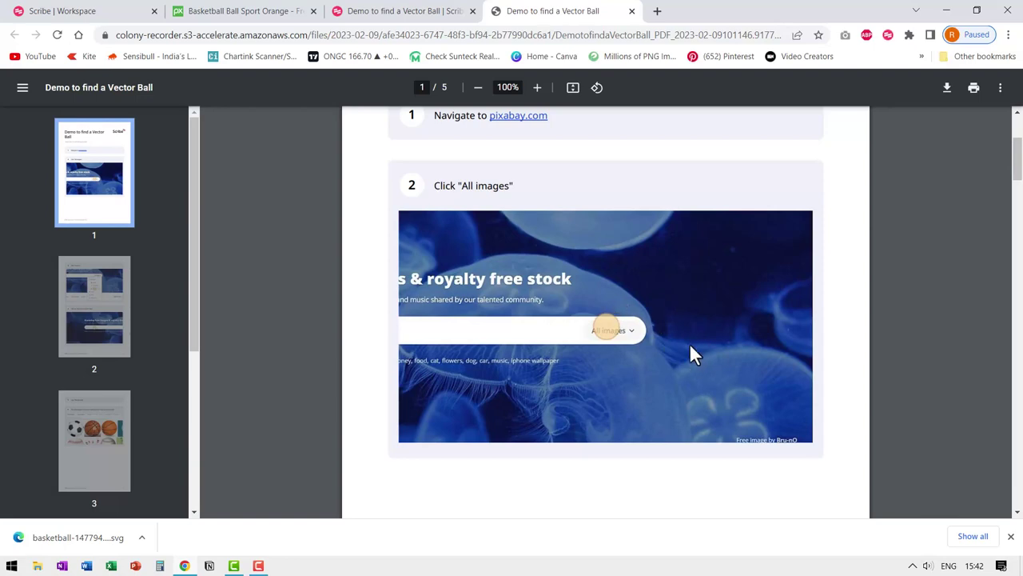
scroll(689, 342, down, 15)
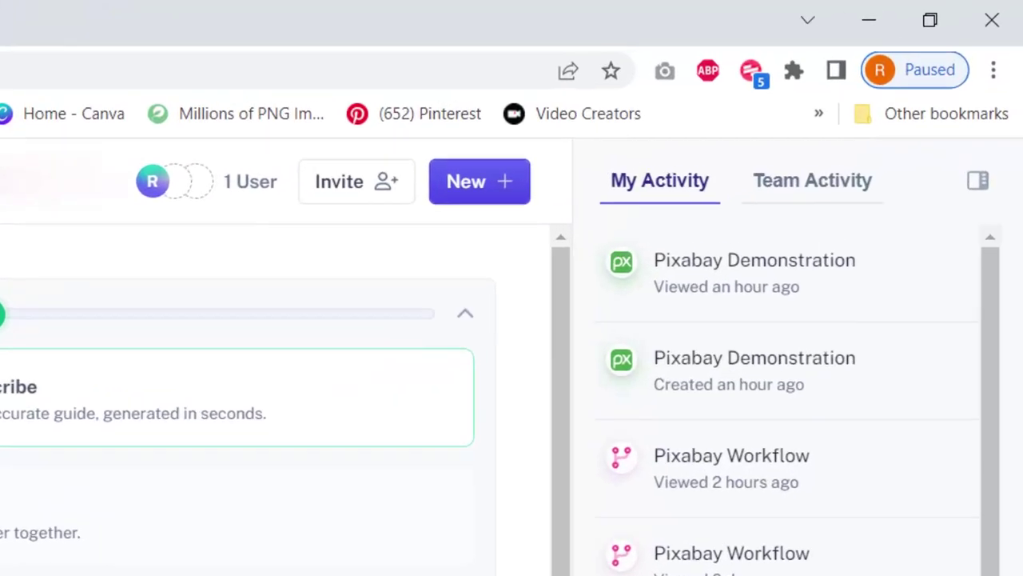
Start recording a new Scribe that captures steps in a new browser tab
click(410, 202)
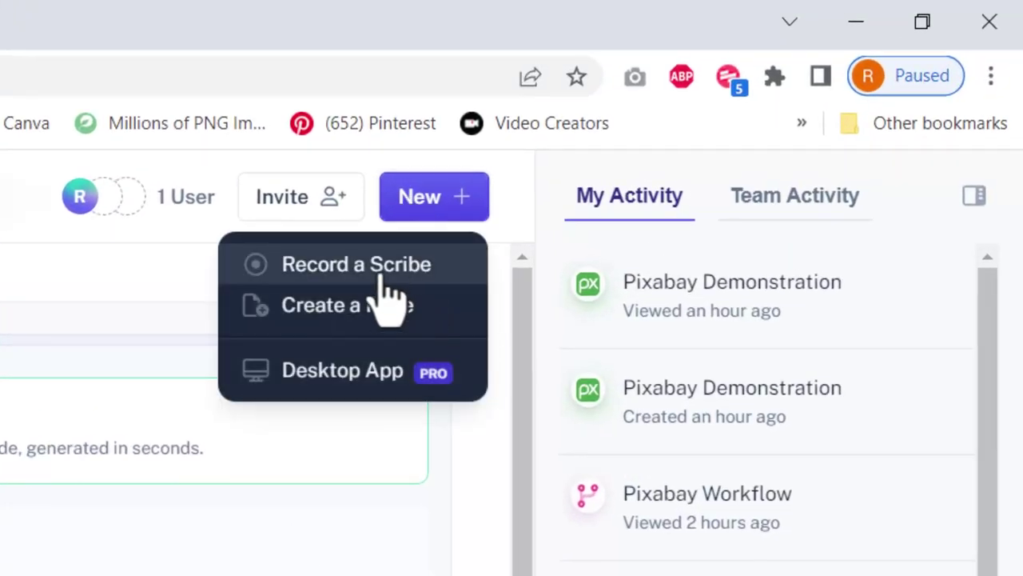
click(336, 266)
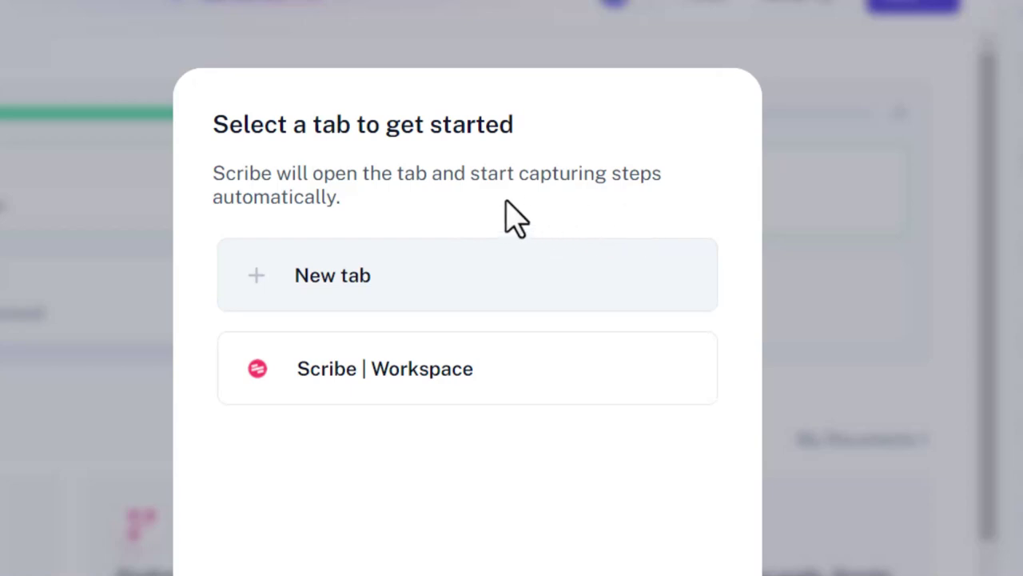
click(325, 277)
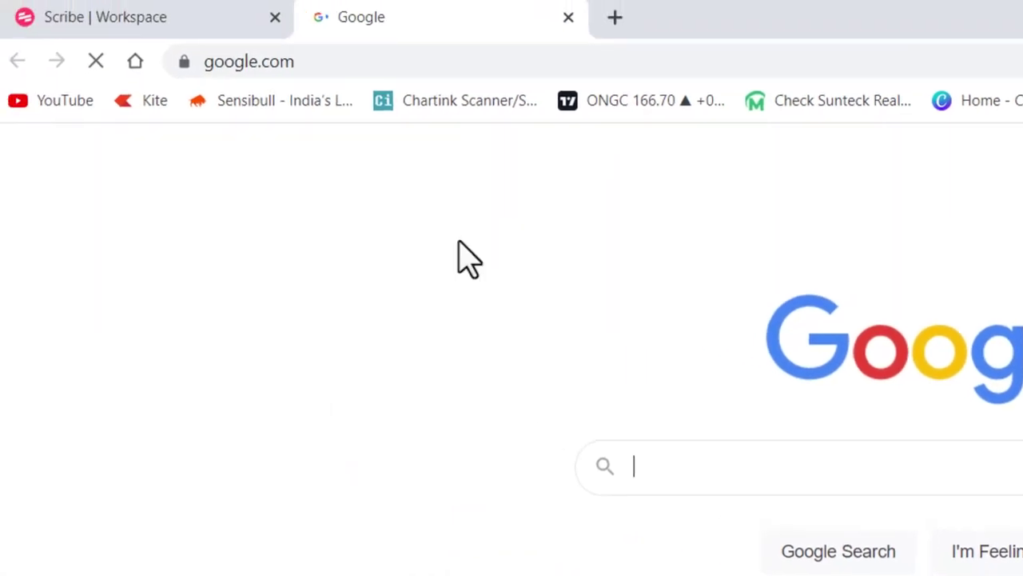
Go to pixabay.com in the new tab being captured
click(321, 66)
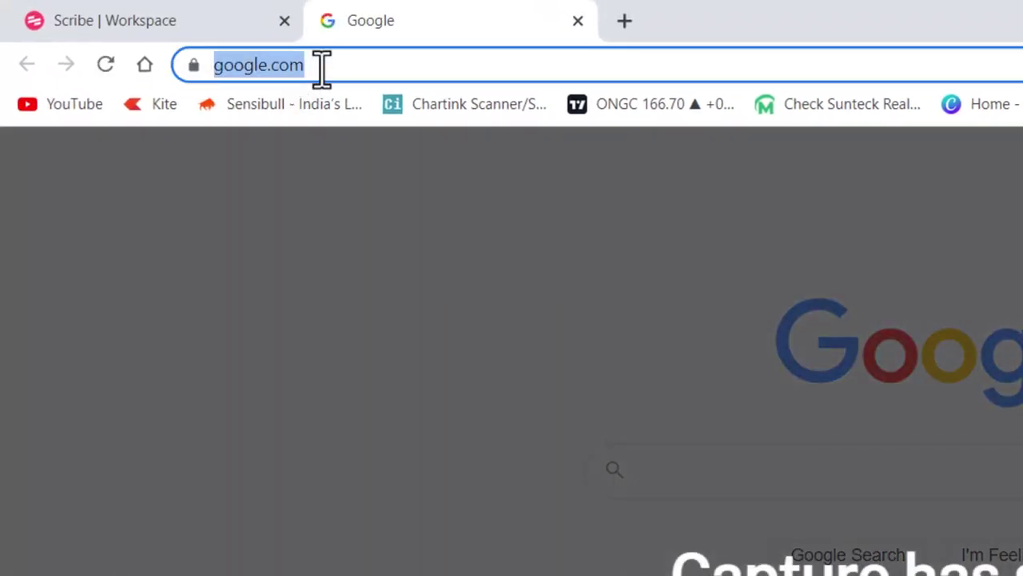
text(pi)
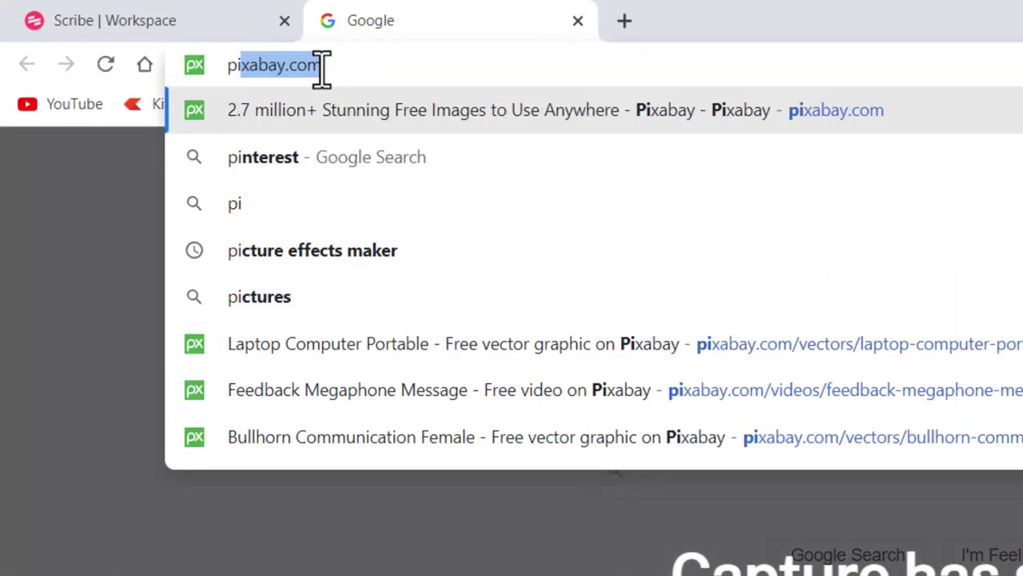
text(xabay.com)
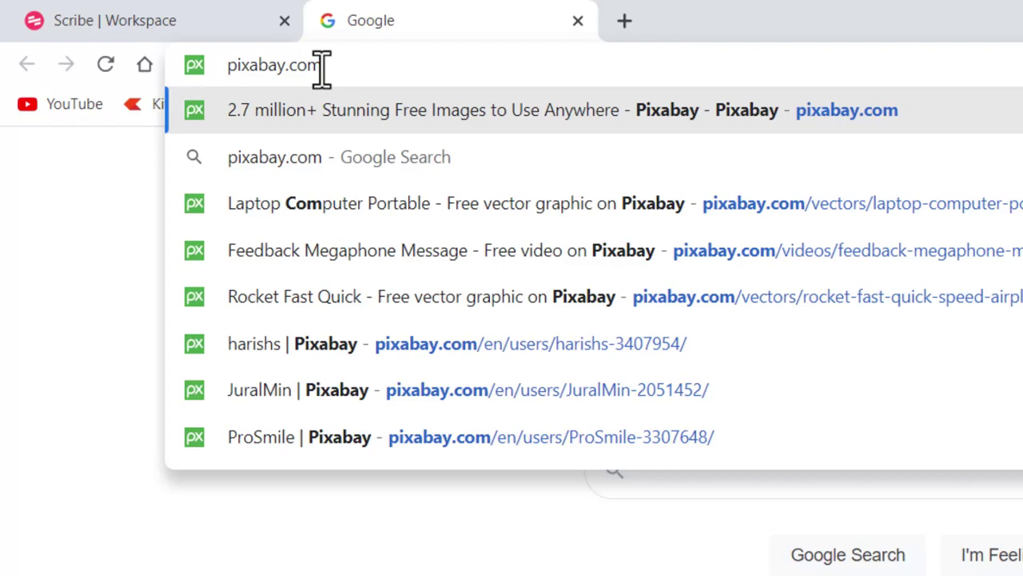
key(Return)
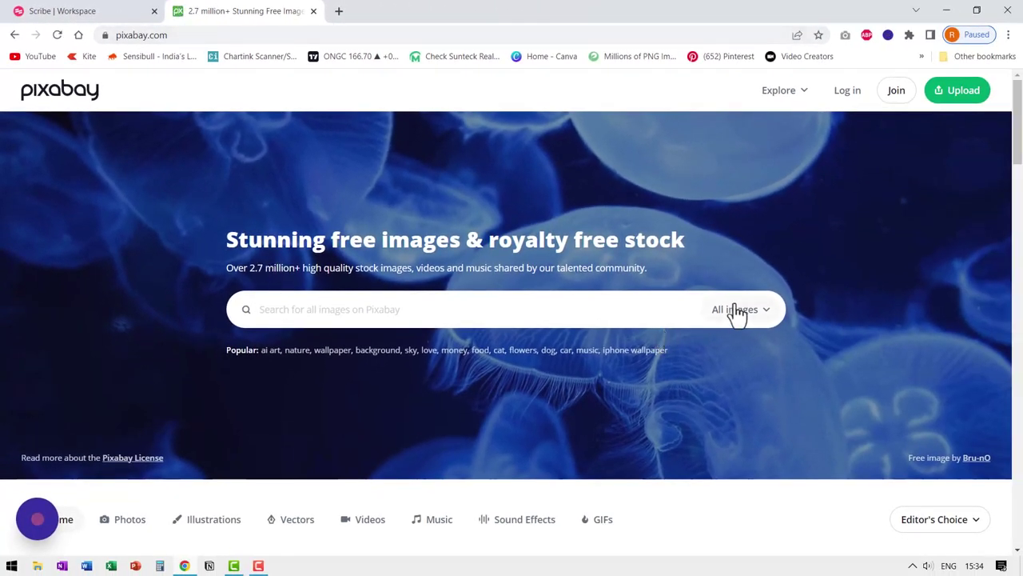
Restrict the Pixabay search to vectors and search for "Ball"
click(735, 313)
click(709, 445)
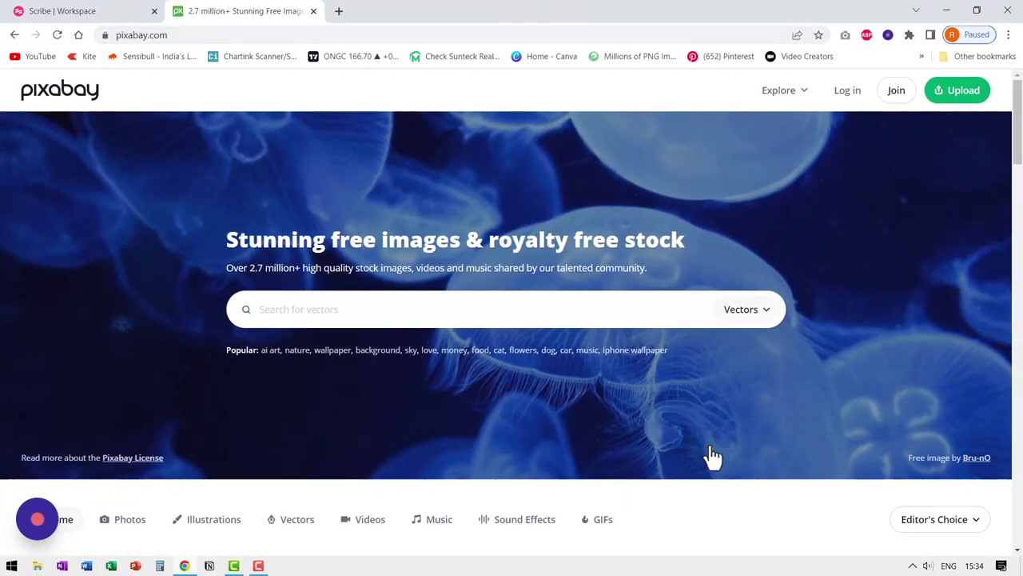
click(328, 312)
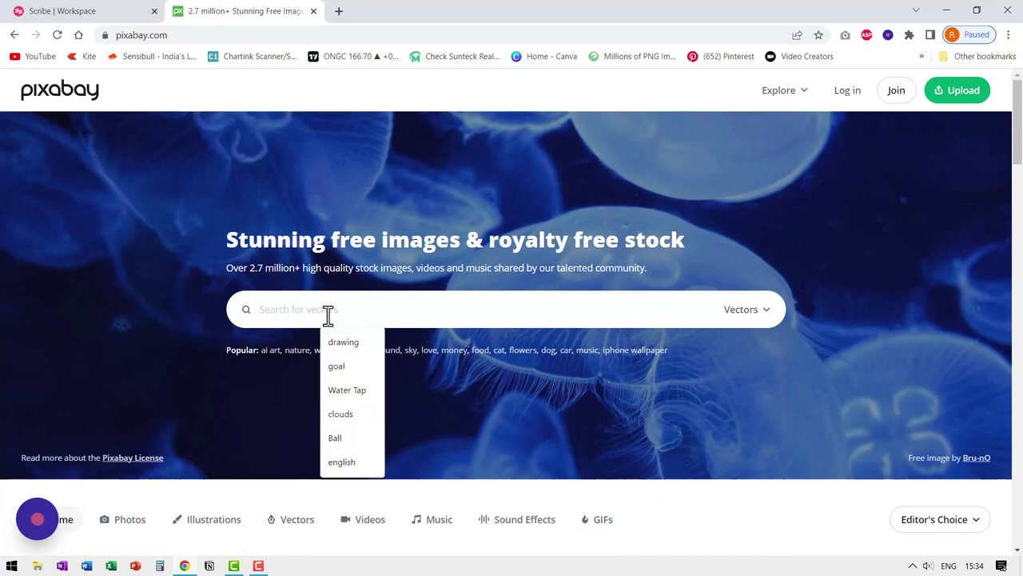
text(Ball)
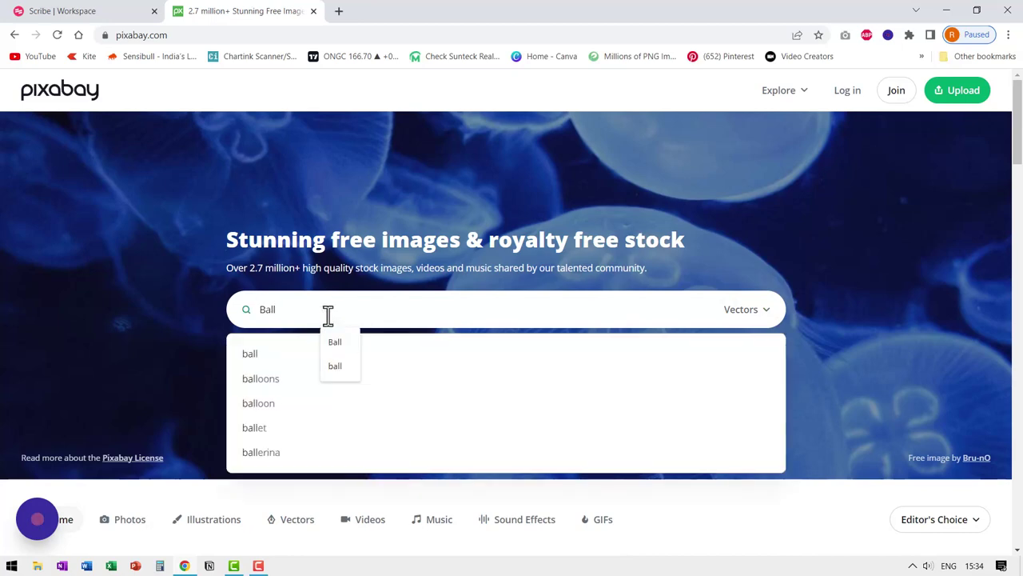
key(Return)
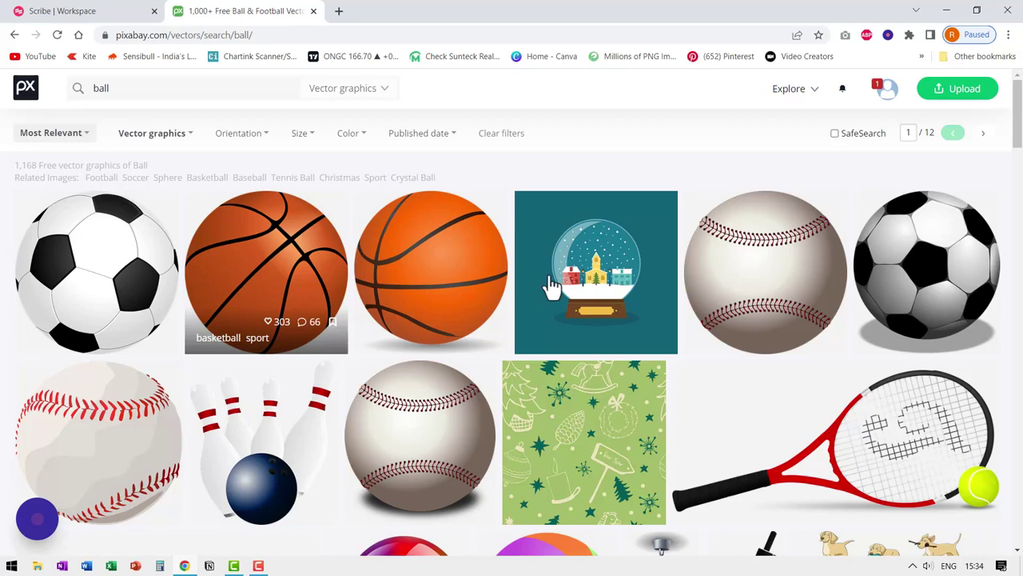
Open the basketball image next to the soccer ball in the first results row and download it as an SVG vector graphic
click(289, 284)
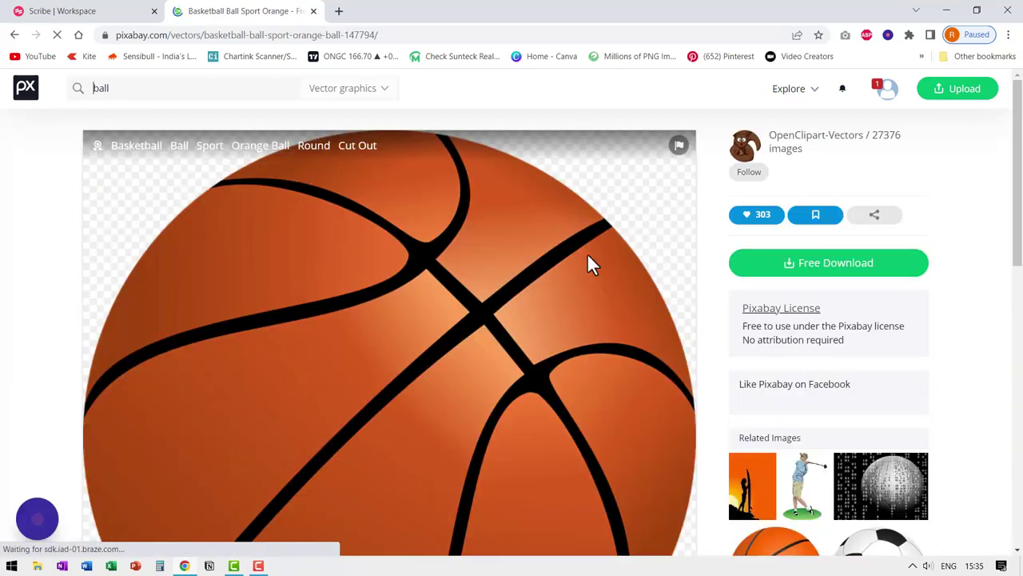
click(807, 268)
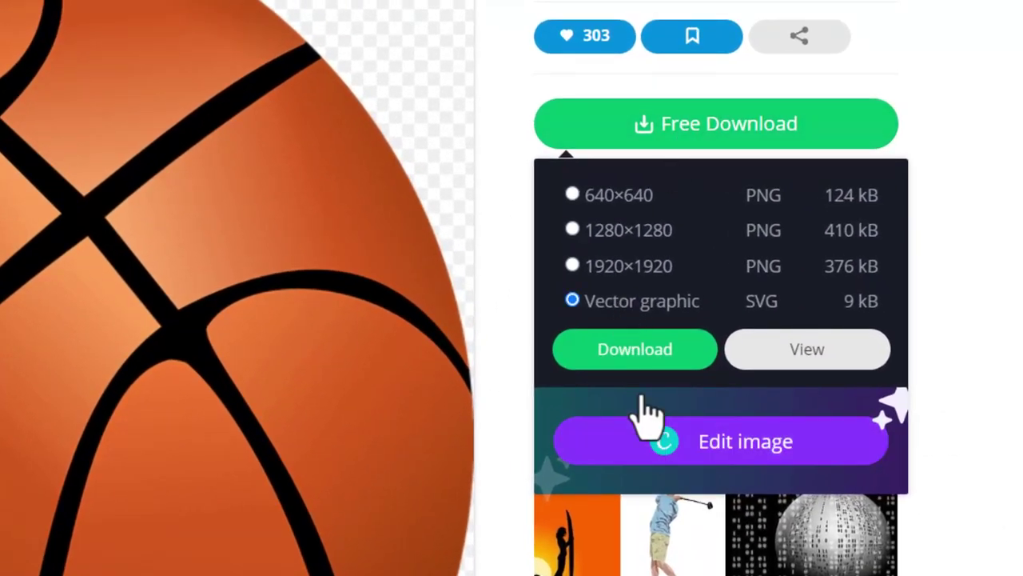
click(649, 352)
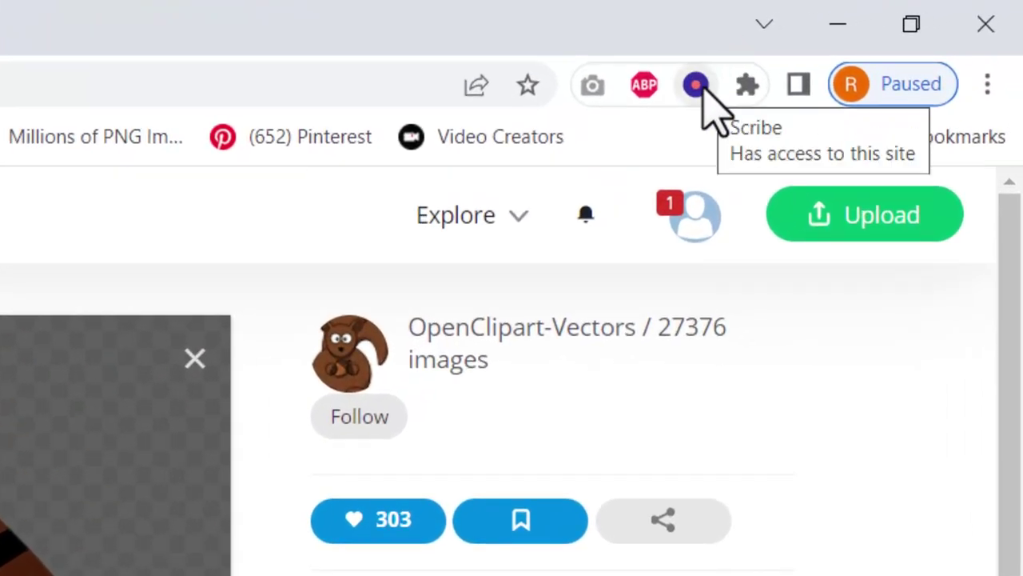
Stop the Scribe recording so the guide is generated from the captured steps
click(696, 85)
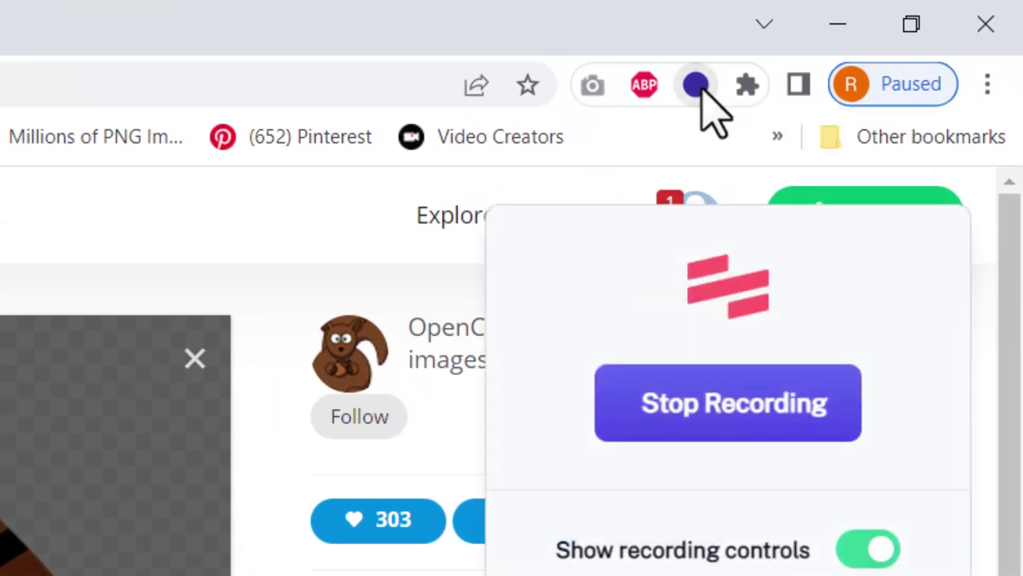
click(709, 427)
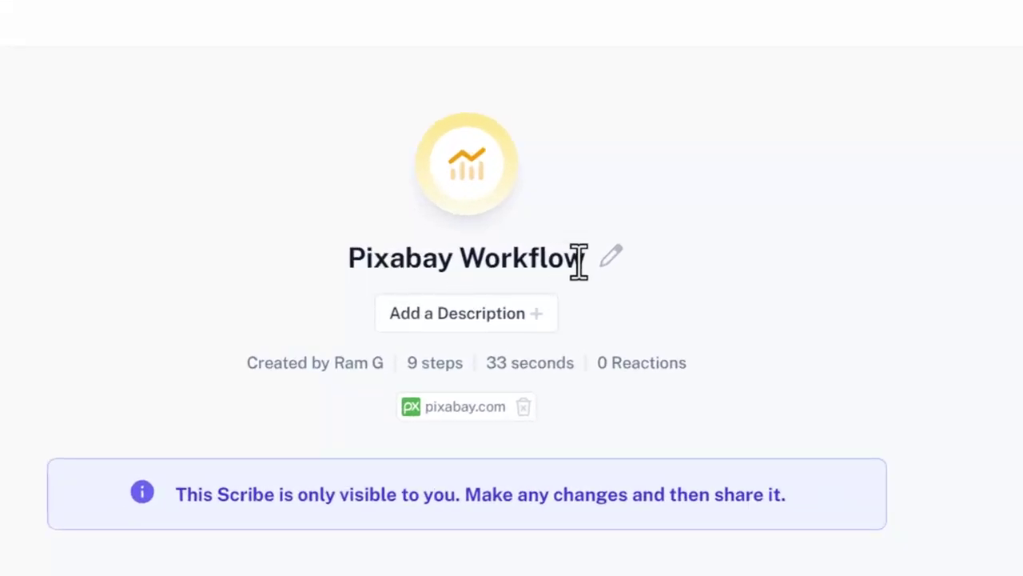
Rename the generated guide "Demo to find a Vector Ball"
click(608, 267)
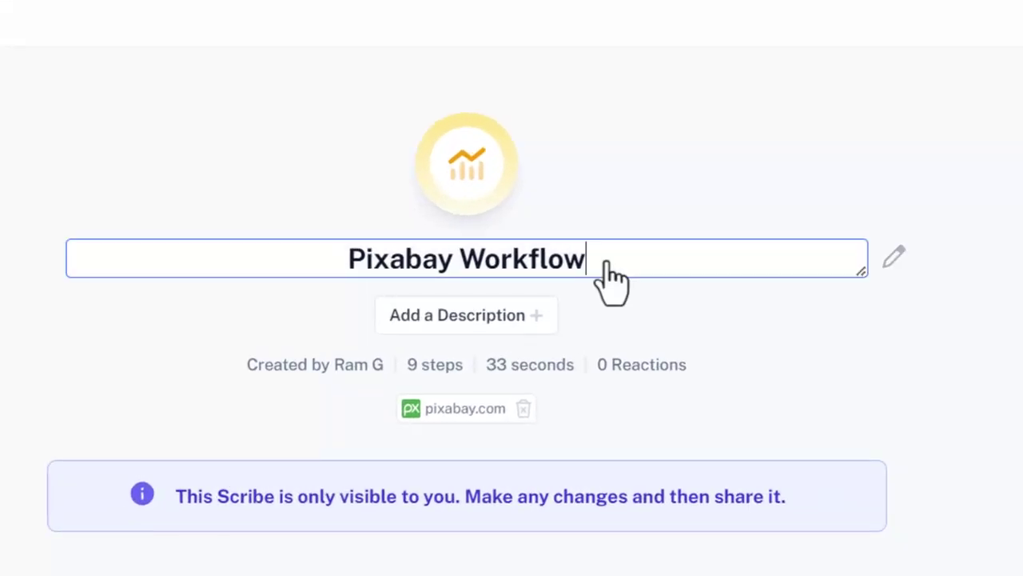
drag(612, 258, 335, 254)
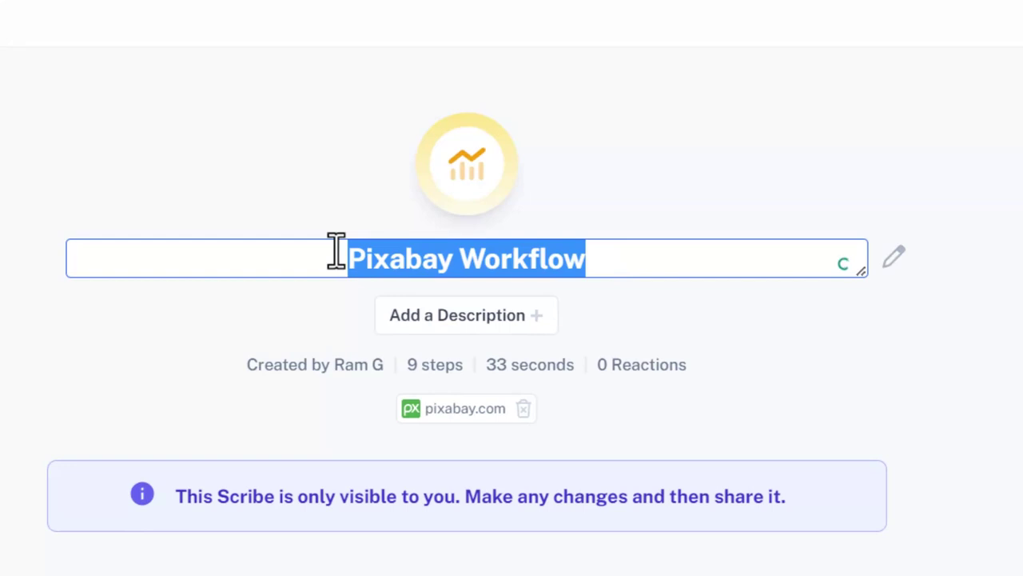
text(Demo to fin)
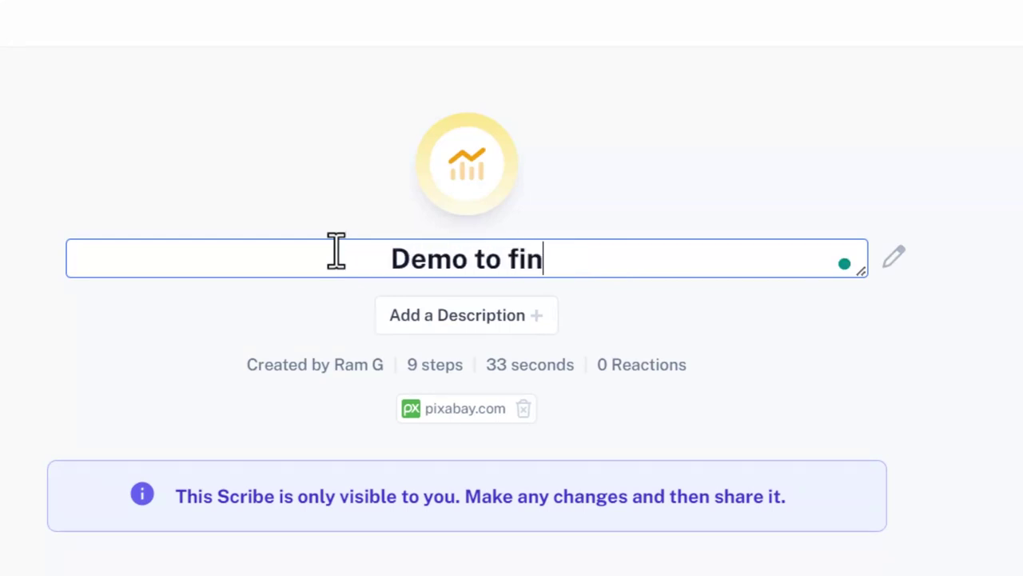
text(d a Vector )
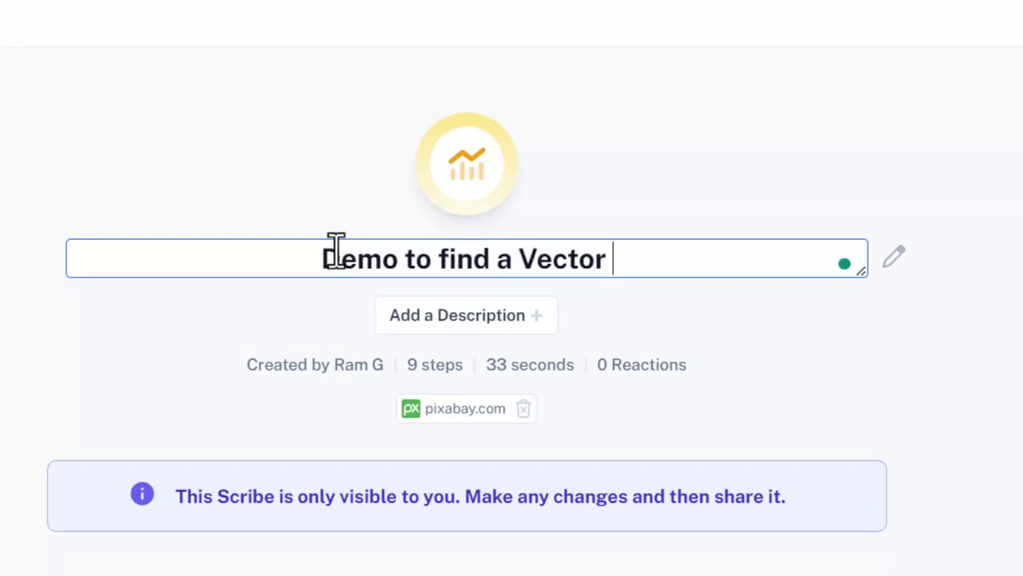
text(Ball)
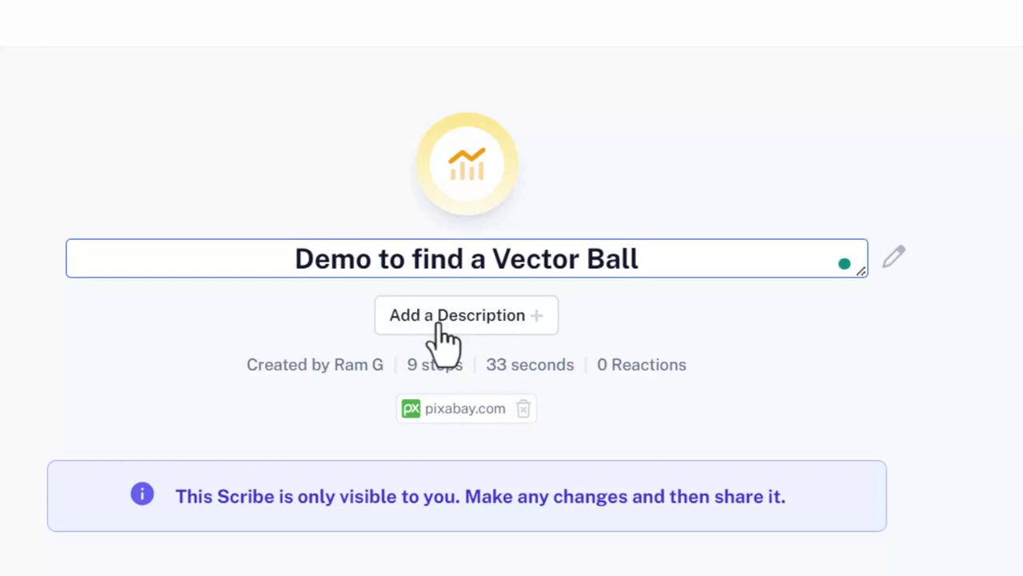
Add the description "Search for a ball in Pixabay.com" to the guide
click(438, 326)
text(Sear)
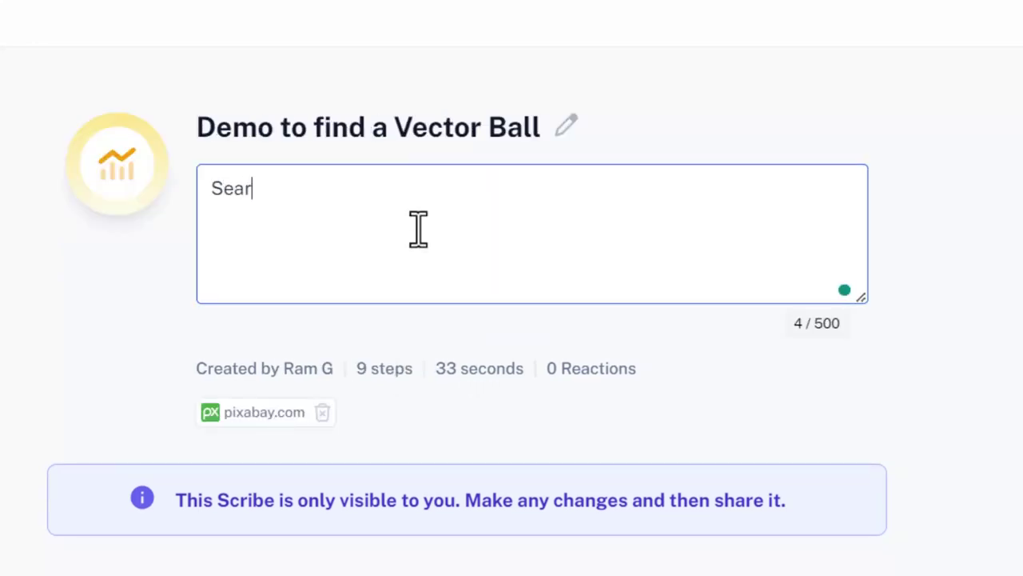
text(ch for a ball)
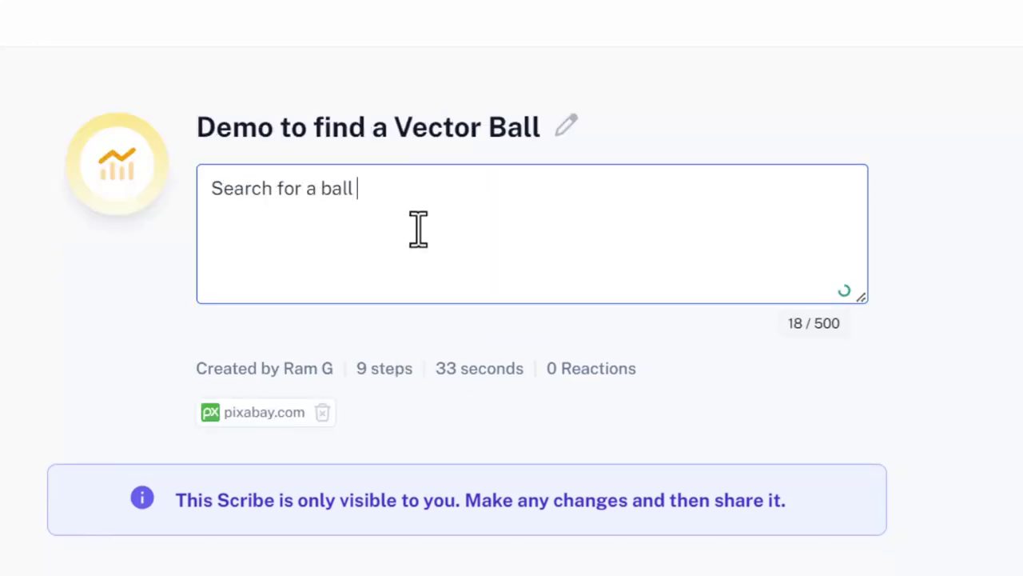
text( in Pixaba)
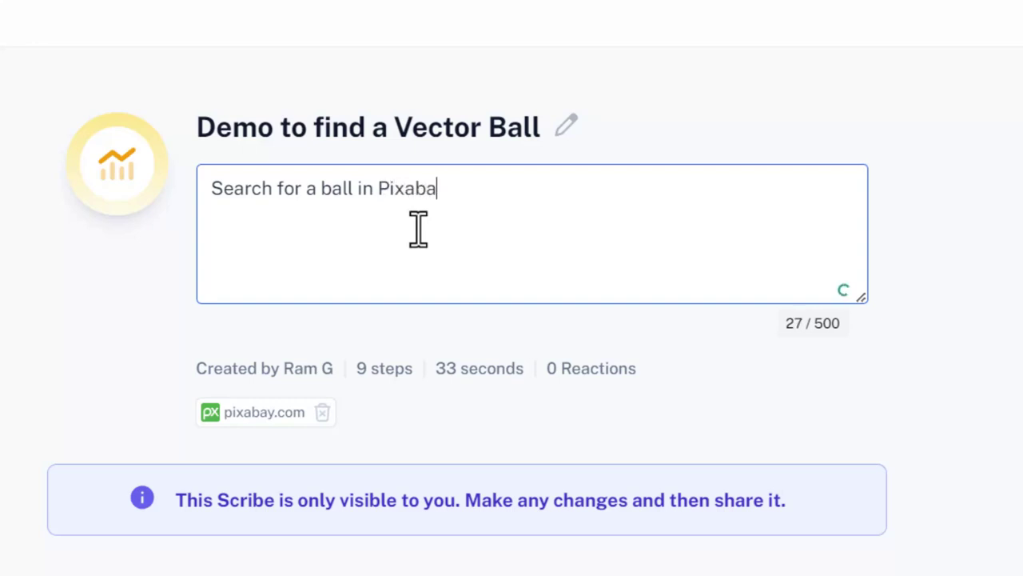
text(y.com)
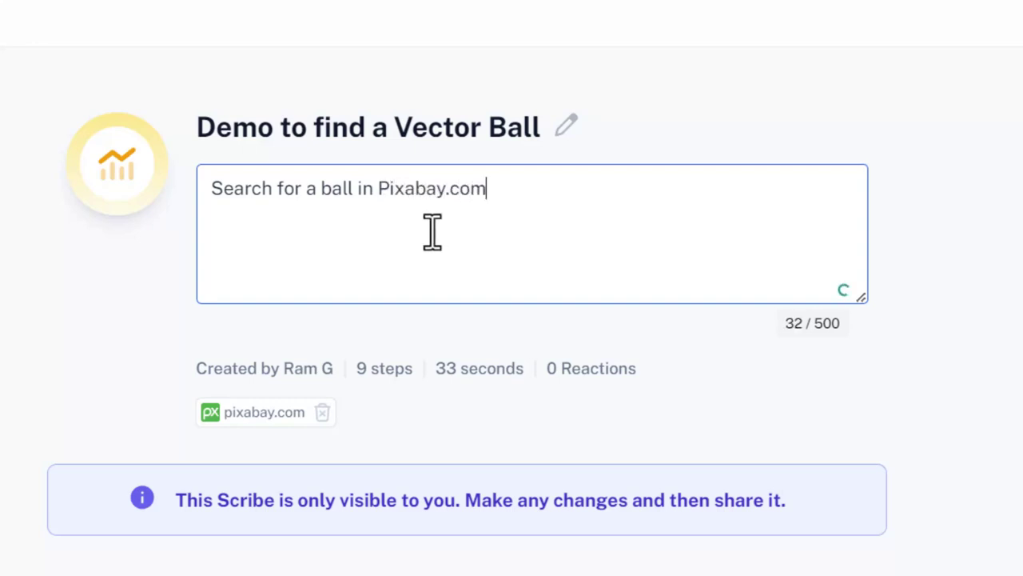
click(936, 301)
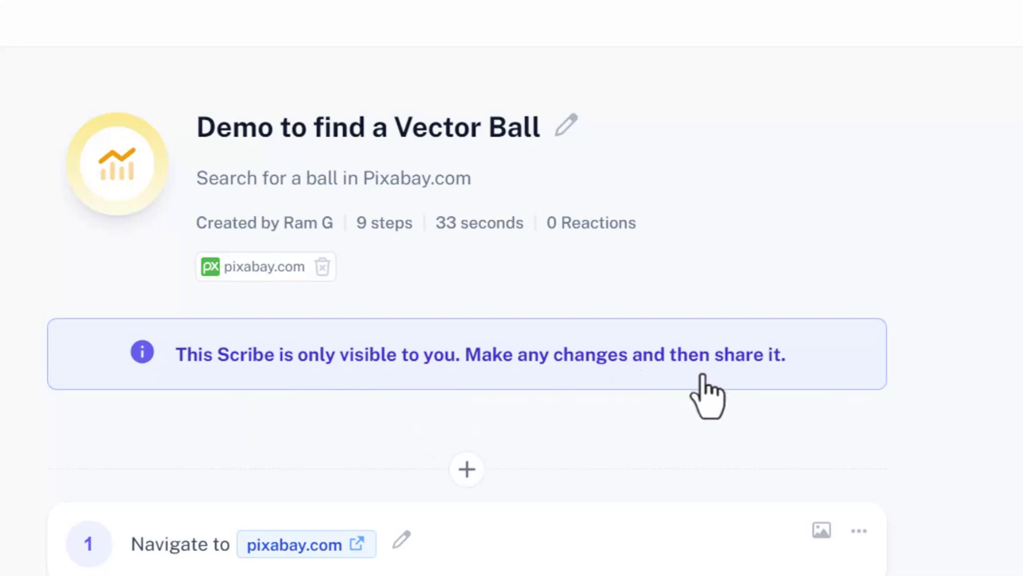
Review the captured steps of the guide and their screenshots, from navigating to pixabay.com through selecting the basketball image
scroll(576, 462, down, 4)
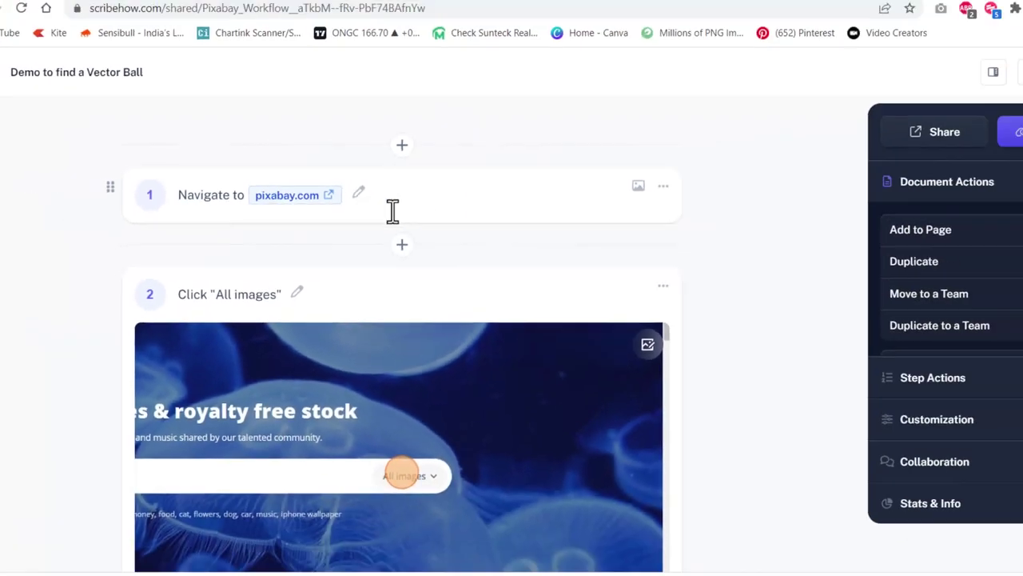
scroll(334, 264, down, 2)
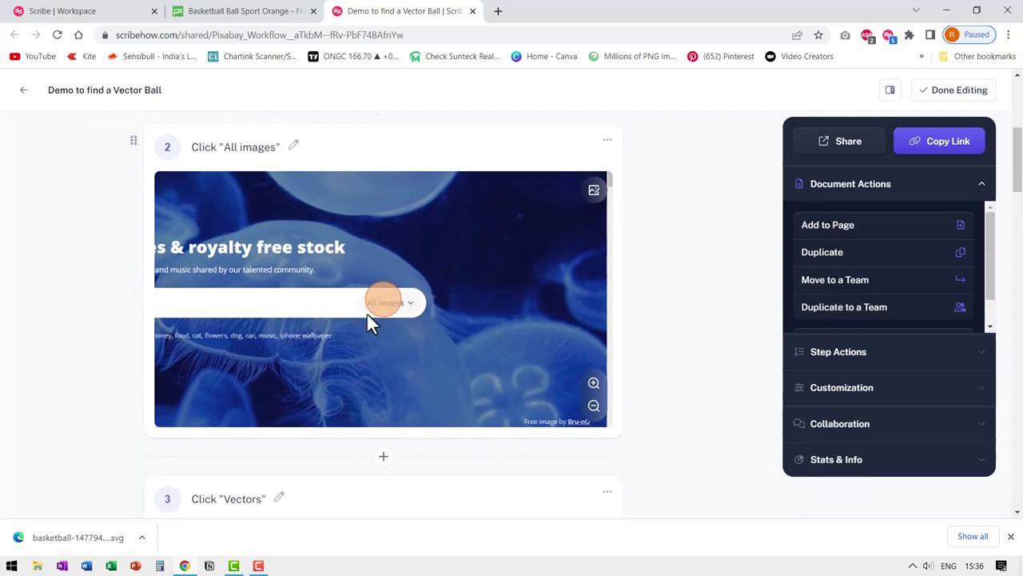
scroll(636, 321, down, 4)
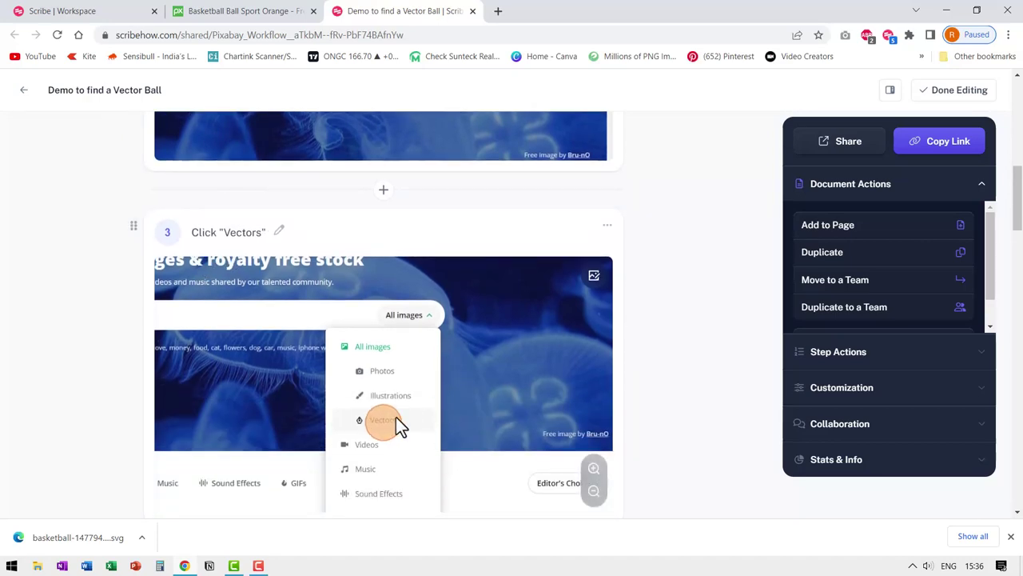
scroll(638, 320, down, 4)
scroll(639, 316, down, 1)
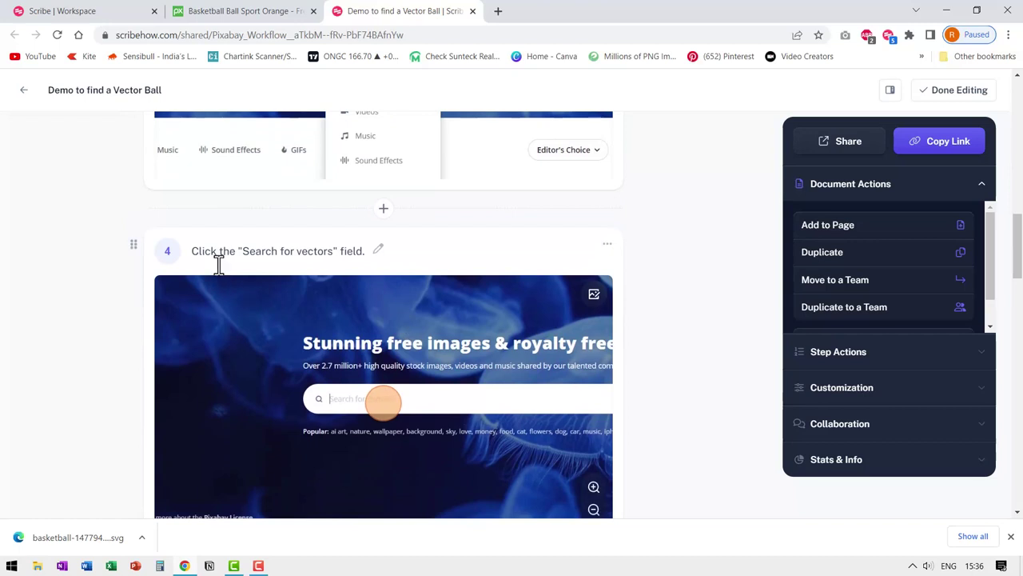
scroll(699, 280, down, 2)
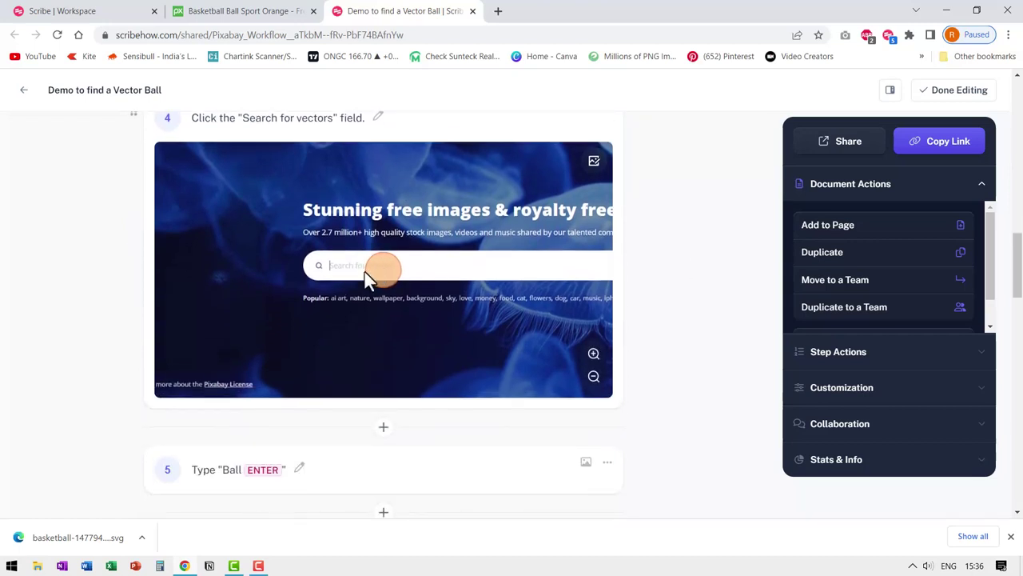
scroll(652, 272, down, 3)
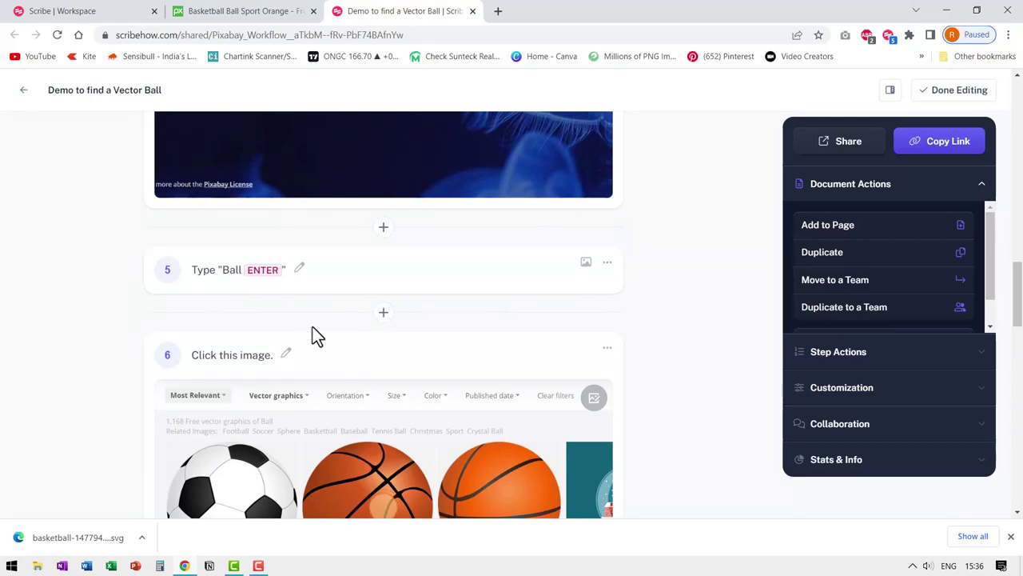
scroll(226, 251, down, 2)
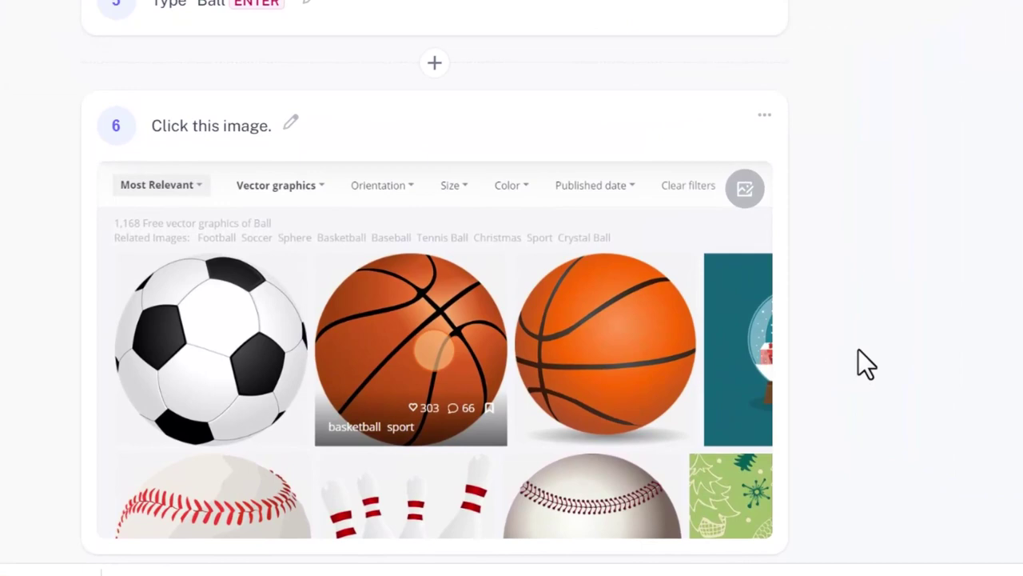
Append "Find the best ball which looks clear and professional" to the instruction text of step 6
click(293, 126)
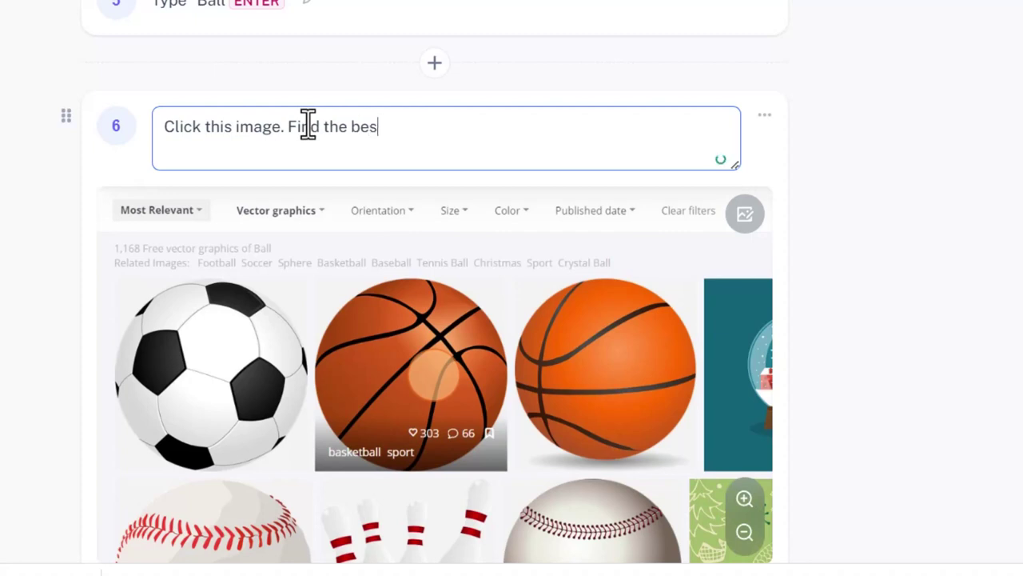
text(professional)
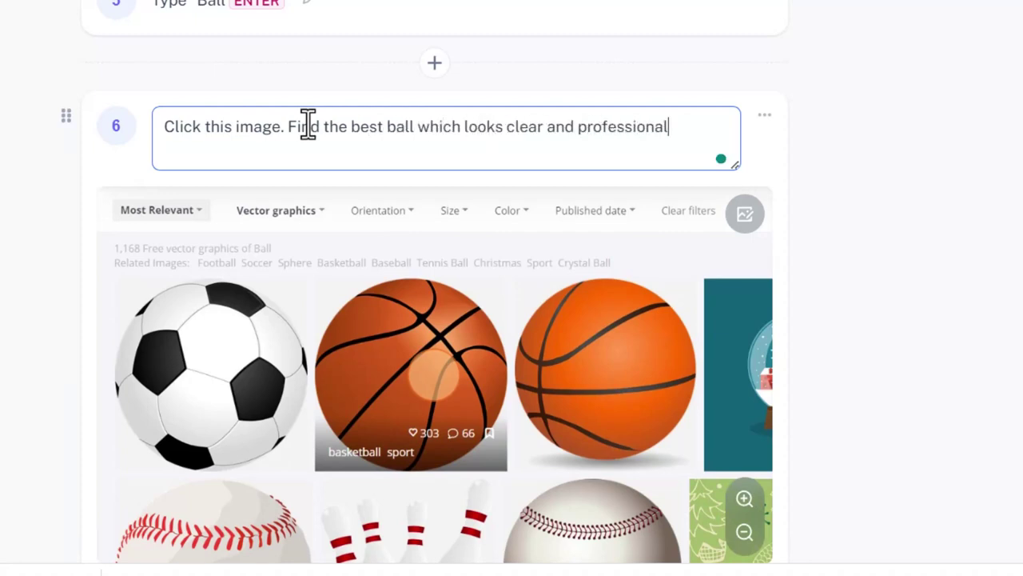
key(Return)
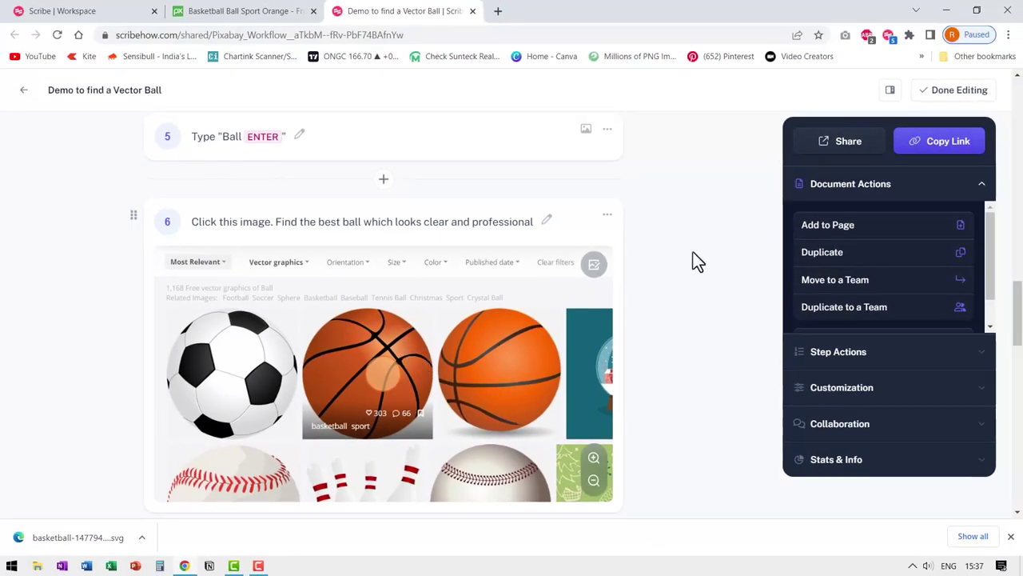
Check the options available for step 6, and review the guide's remaining steps 7 to 9 and their screenshots
click(607, 216)
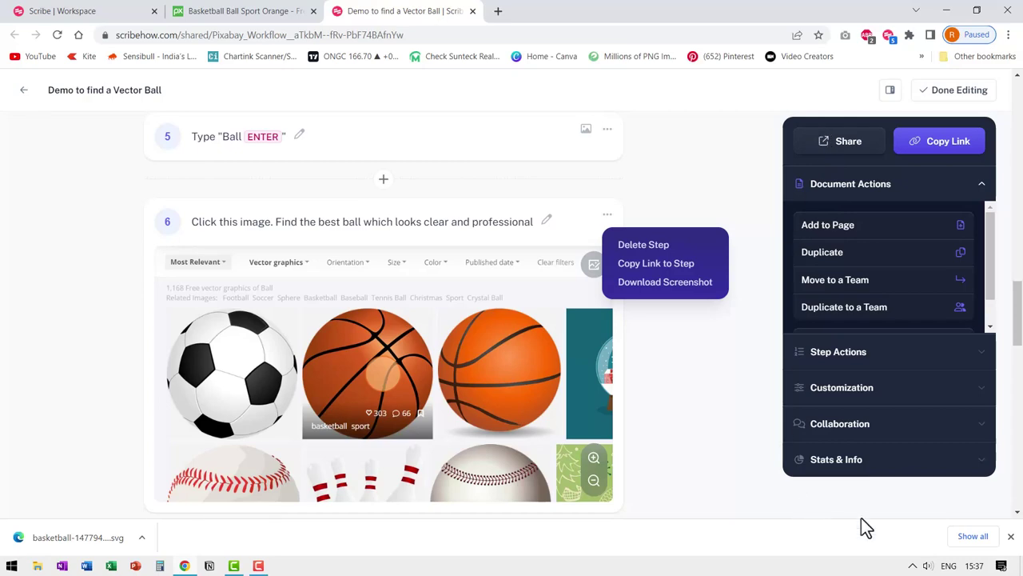
click(706, 371)
scroll(652, 320, down, 4)
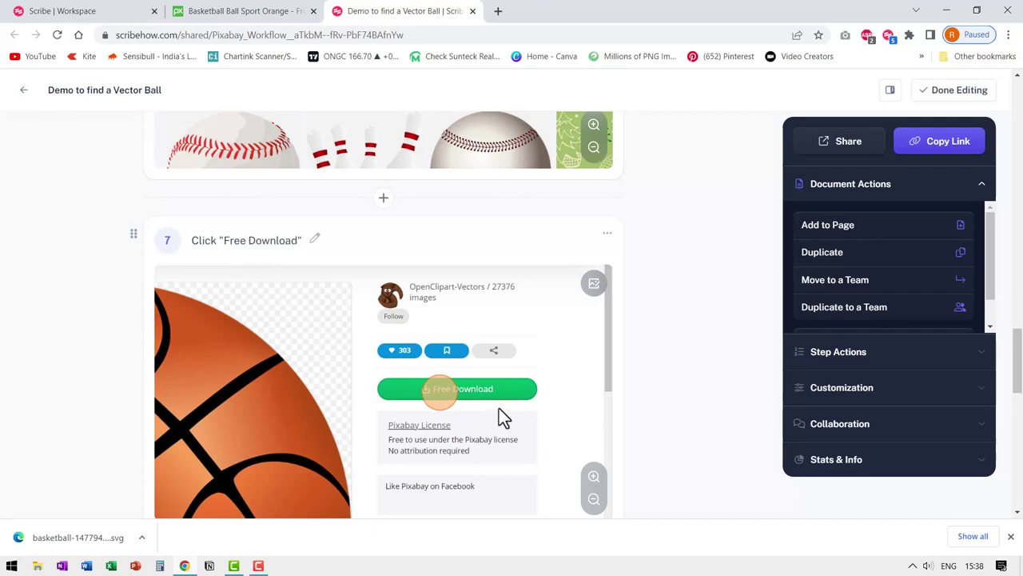
scroll(702, 332, down, 4)
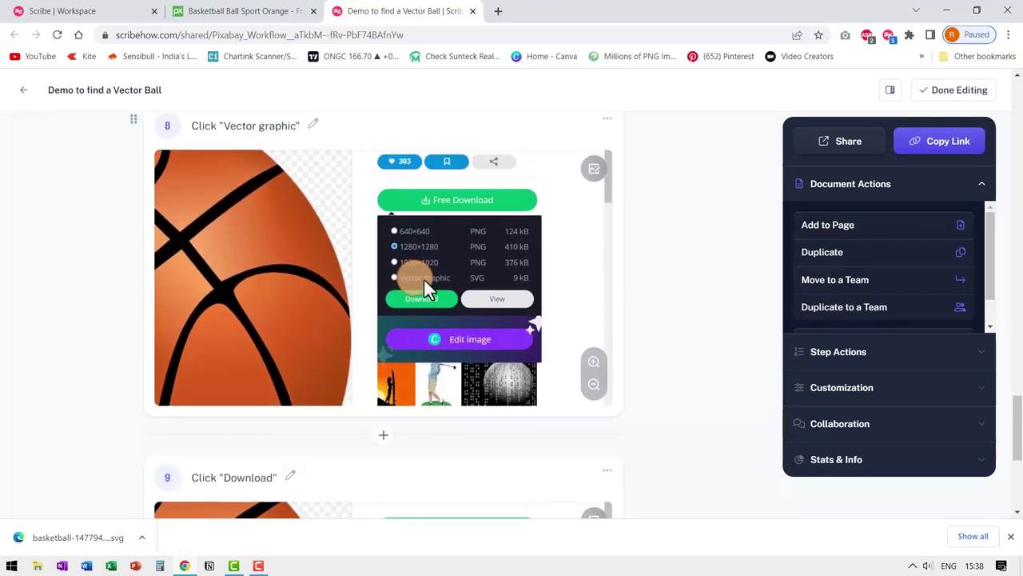
scroll(670, 288, down, 3)
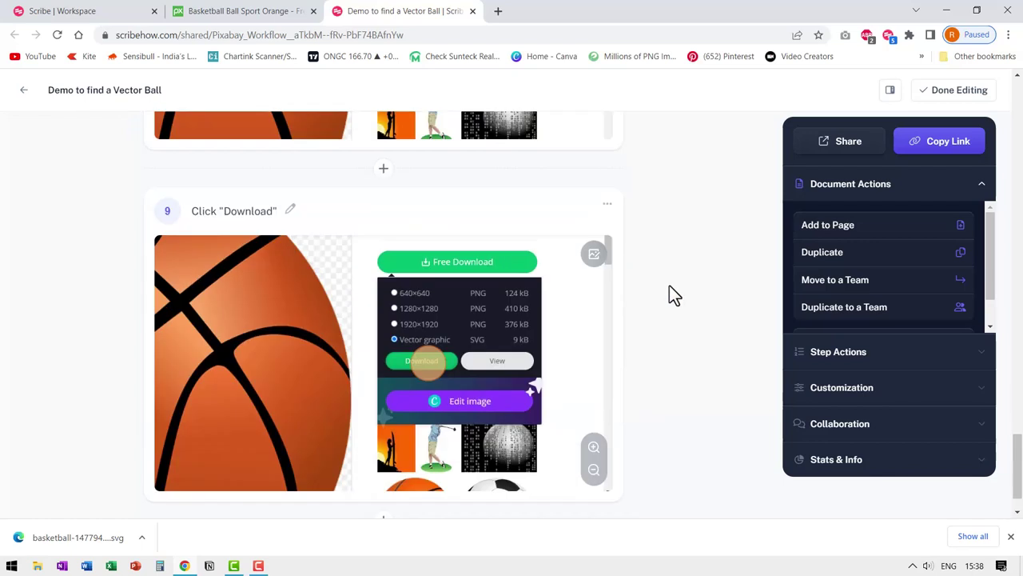
scroll(446, 339, down, 1)
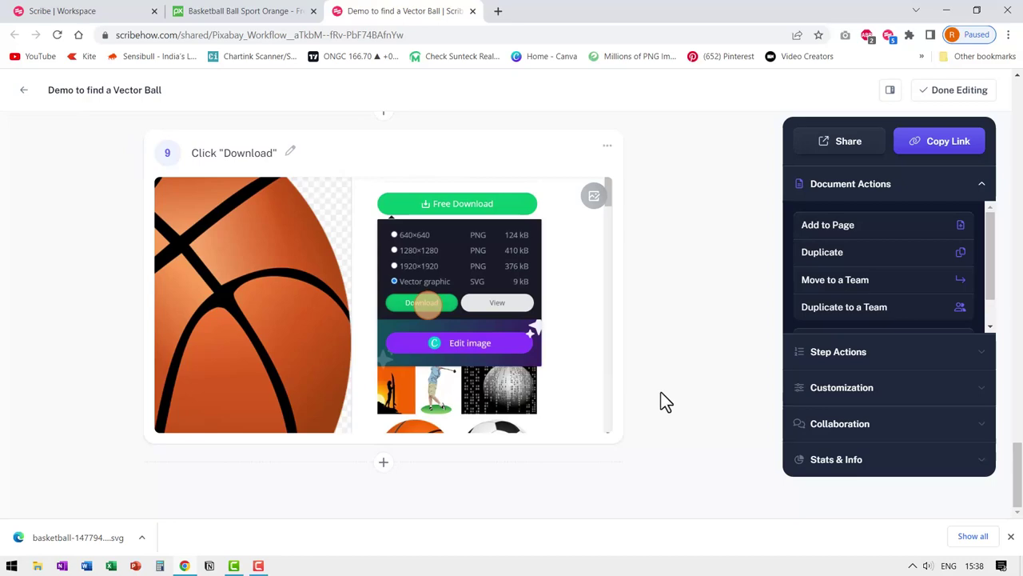
Examine the guide's sharing settings for people, smart embed and export formats, and close them
click(842, 146)
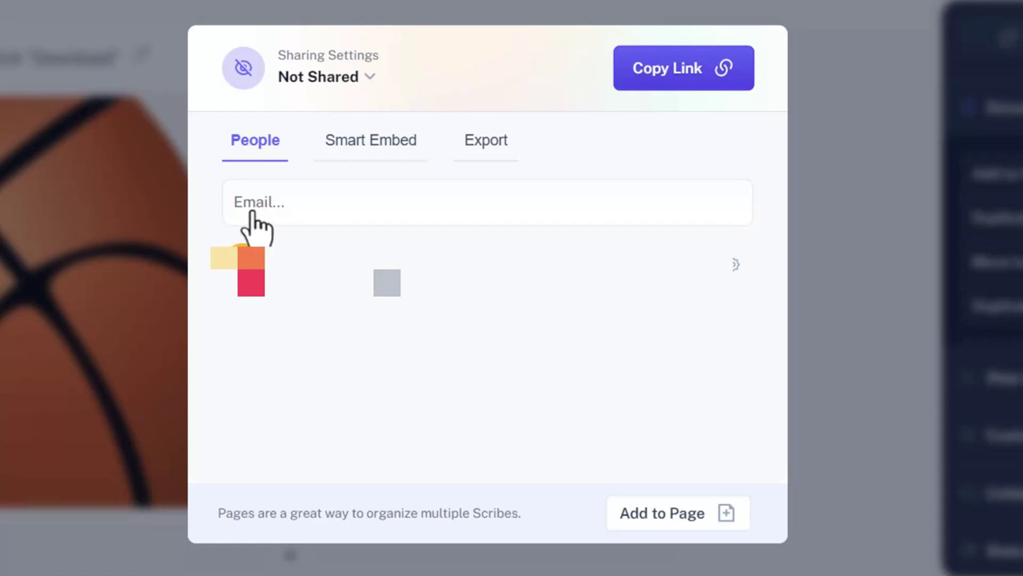
click(382, 146)
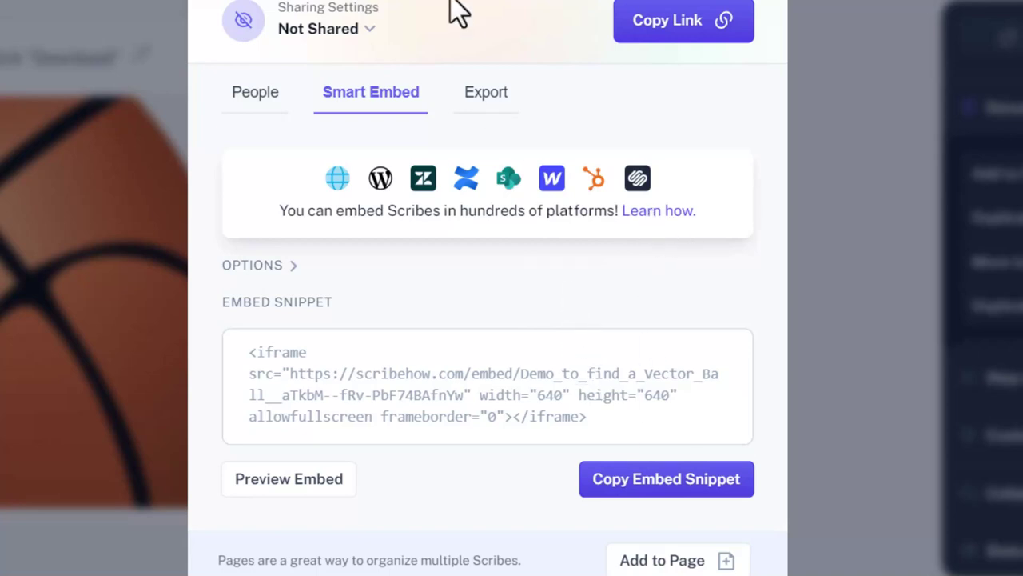
click(488, 96)
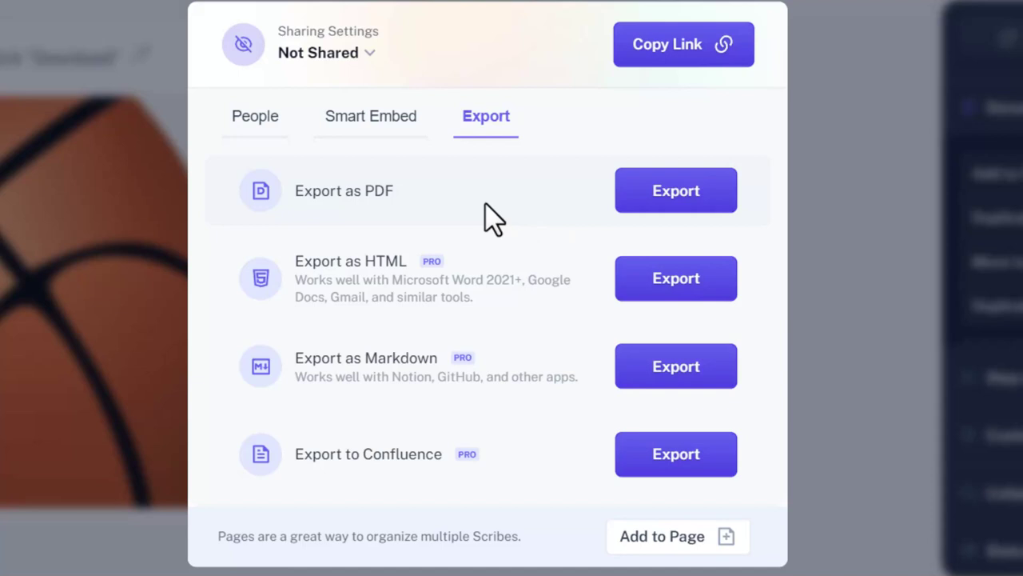
click(823, 195)
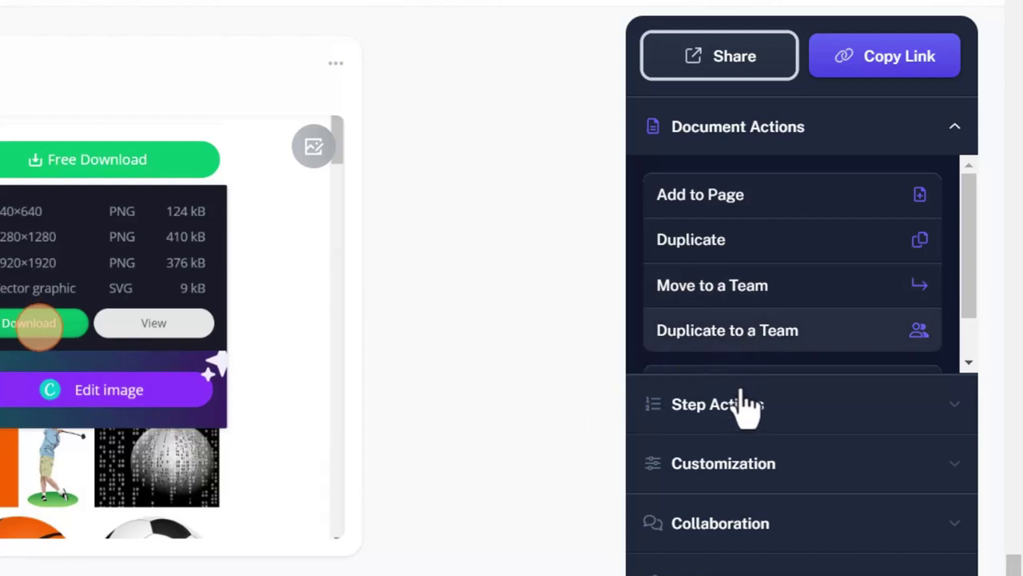
Examine the guide's step actions, customization, collaboration options, and stats and information
click(742, 417)
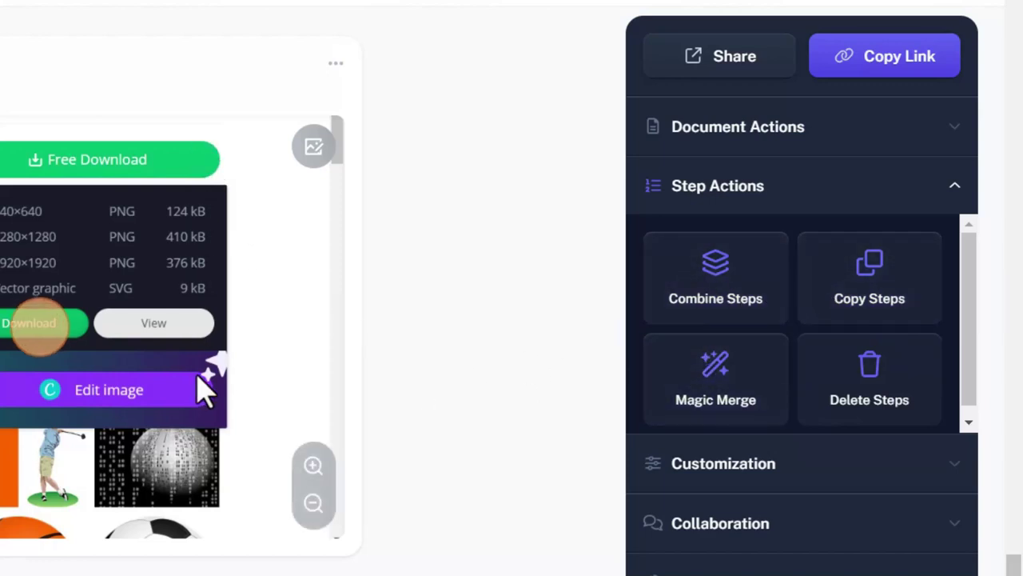
click(695, 463)
click(697, 523)
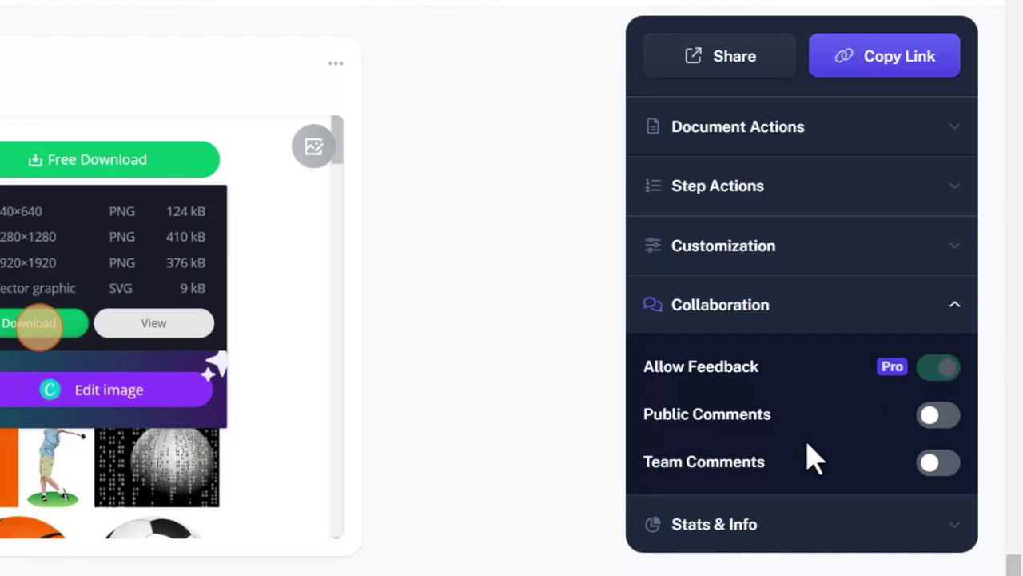
click(720, 524)
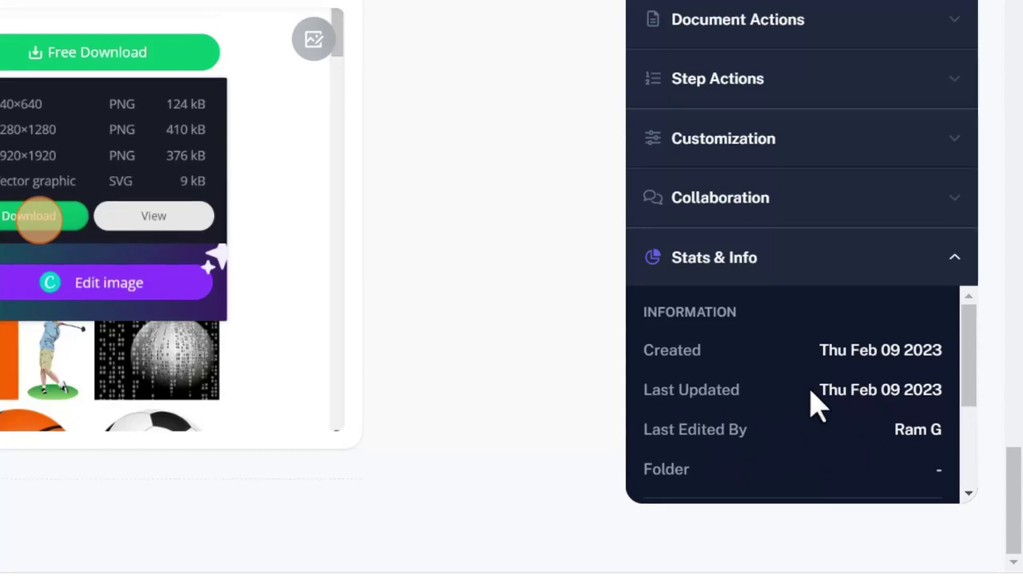
Export the guide as a PDF from its sharing settings
click(692, 53)
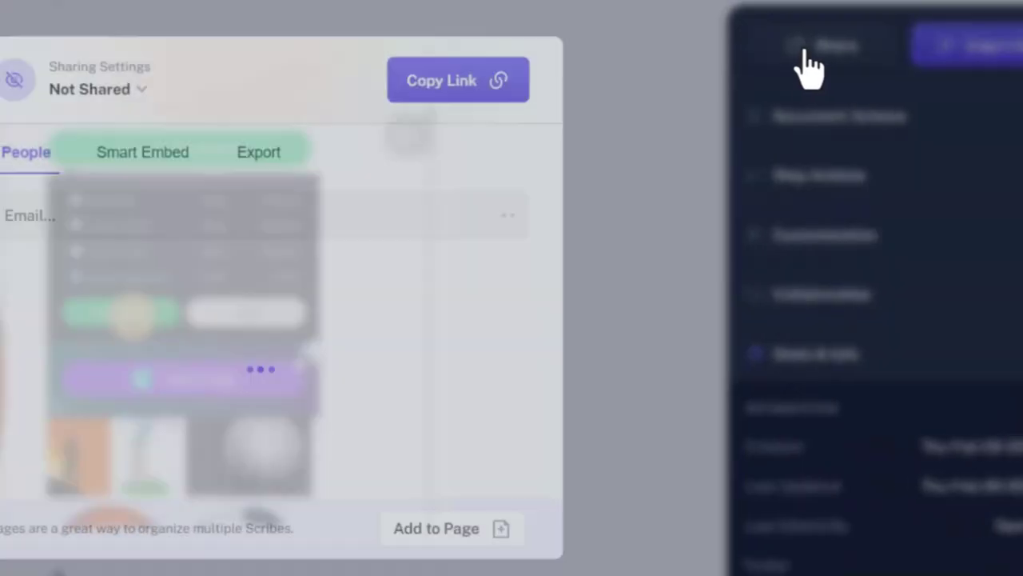
click(409, 153)
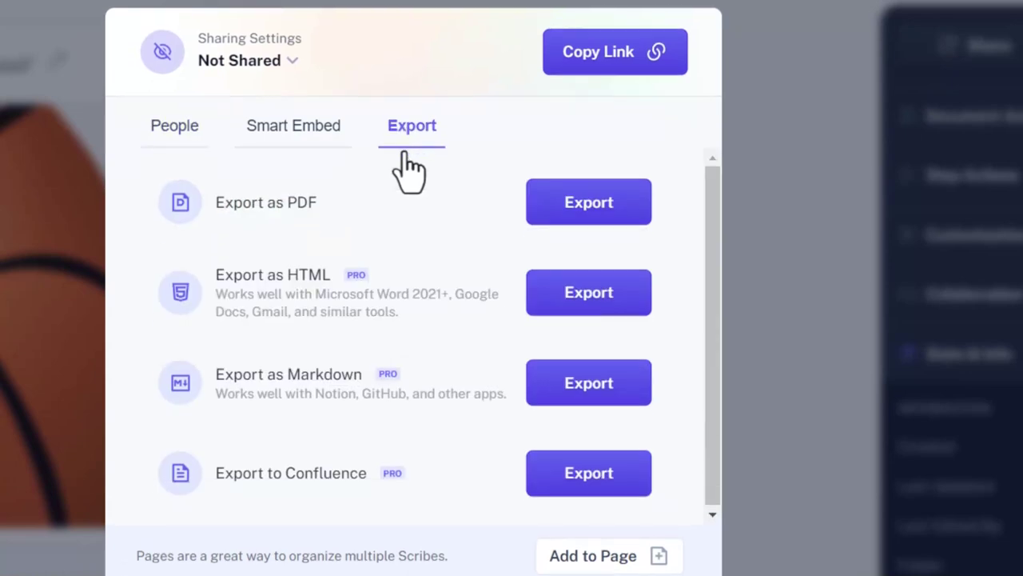
click(629, 203)
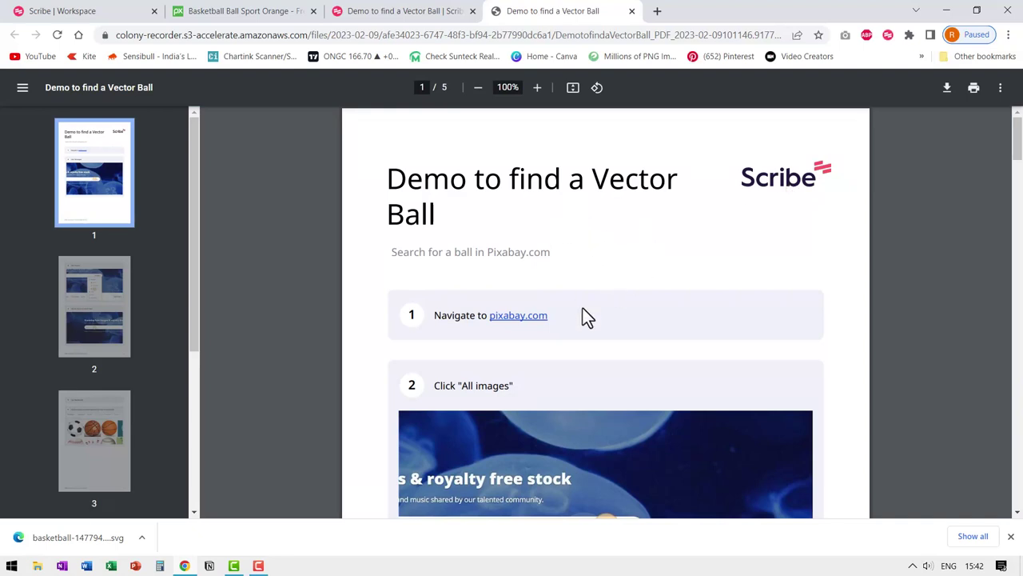
Review the exported PDF guide from its title page through the final page
scroll(639, 217, down, 3)
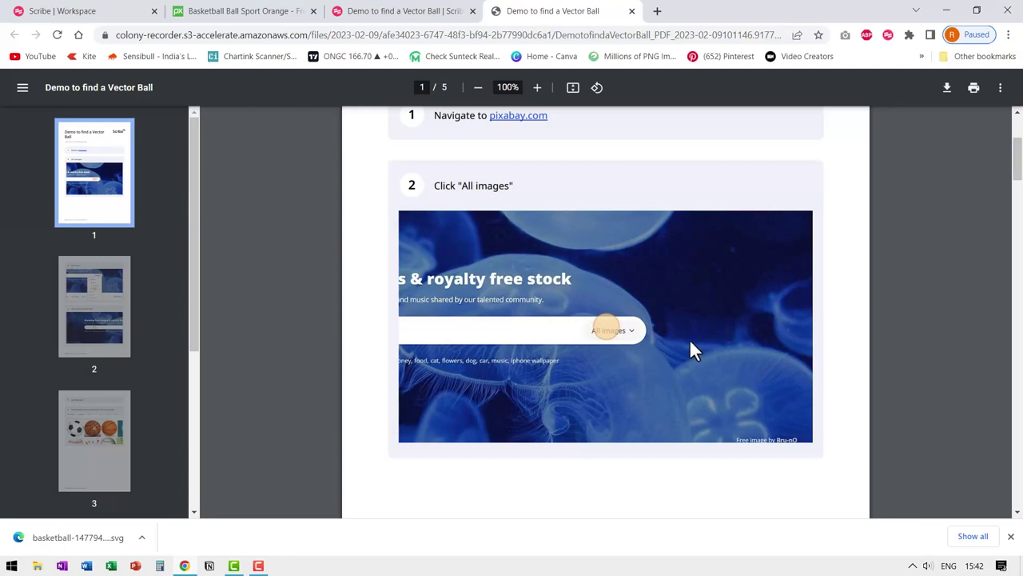
scroll(689, 338, down, 8)
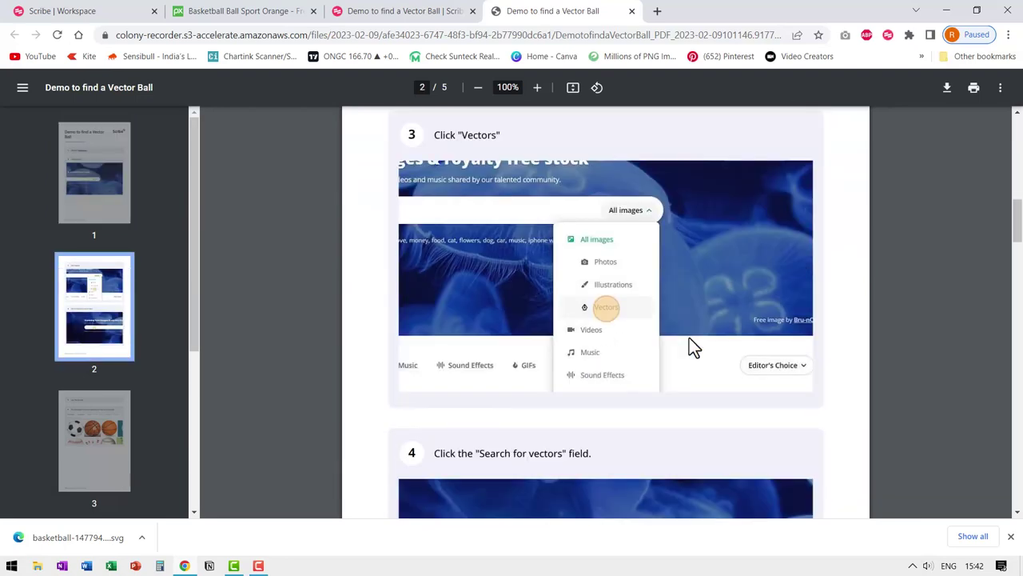
scroll(671, 300, down, 3)
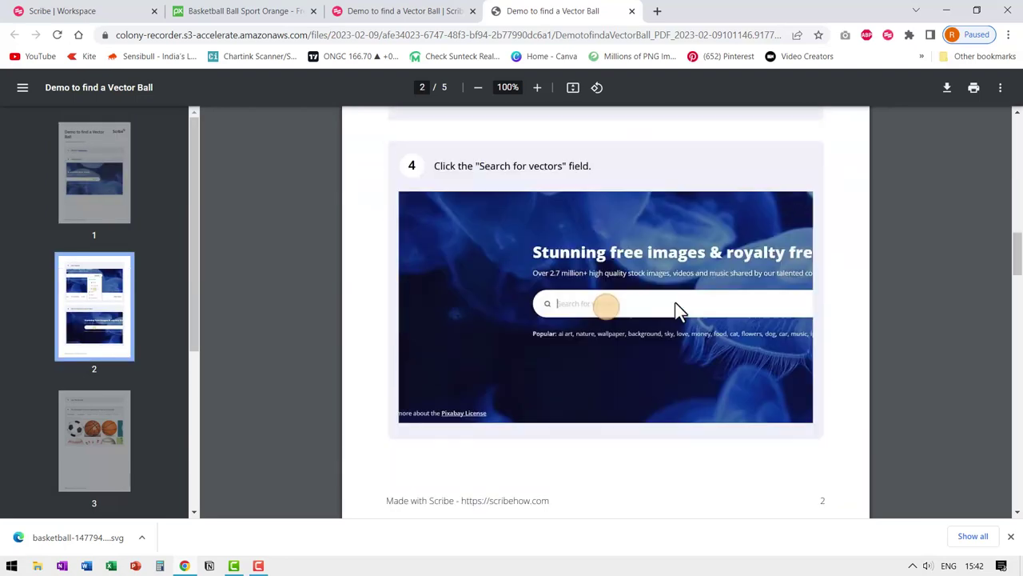
scroll(674, 303, down, 15)
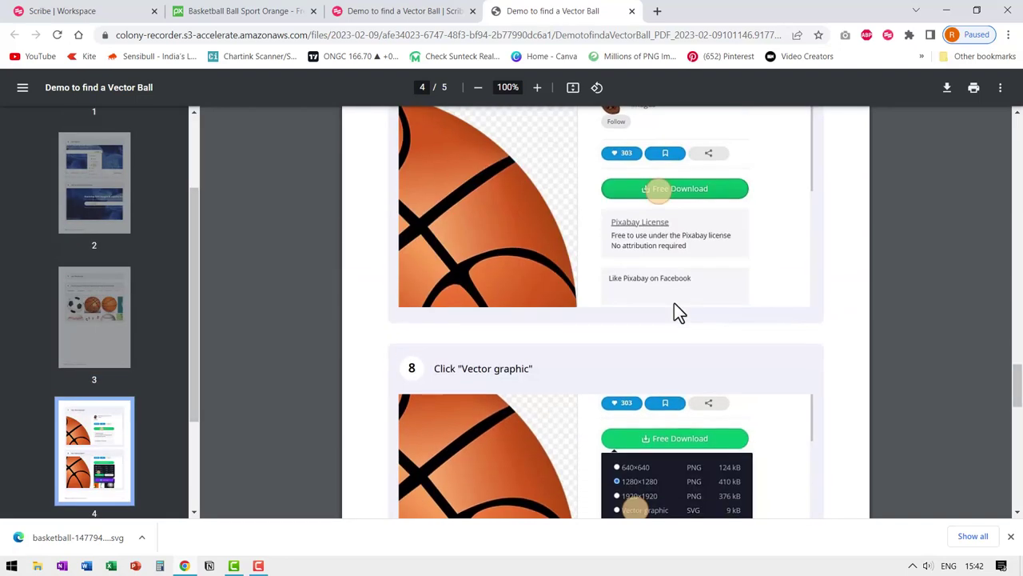
scroll(673, 303, down, 10)
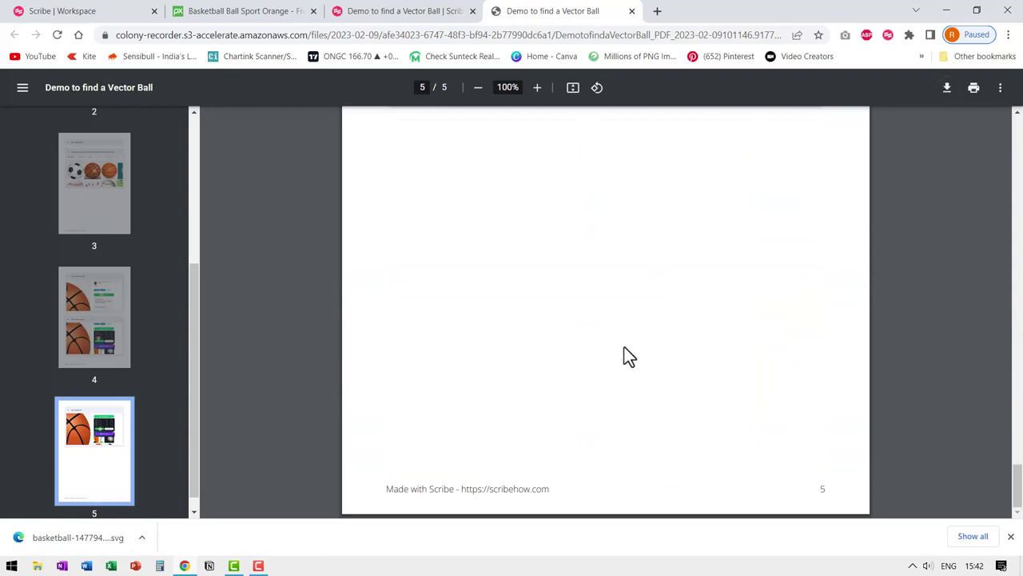
Return to the Scribe workspace and view the Basic, Pro and Enterprise plans with their pricing and features
click(68, 10)
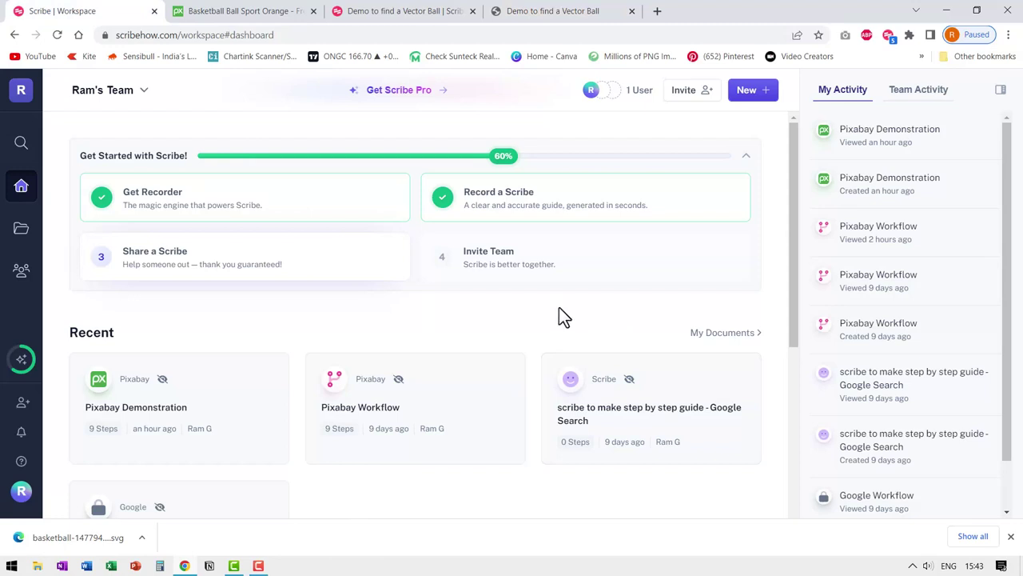
click(417, 94)
scroll(534, 331, down, 3)
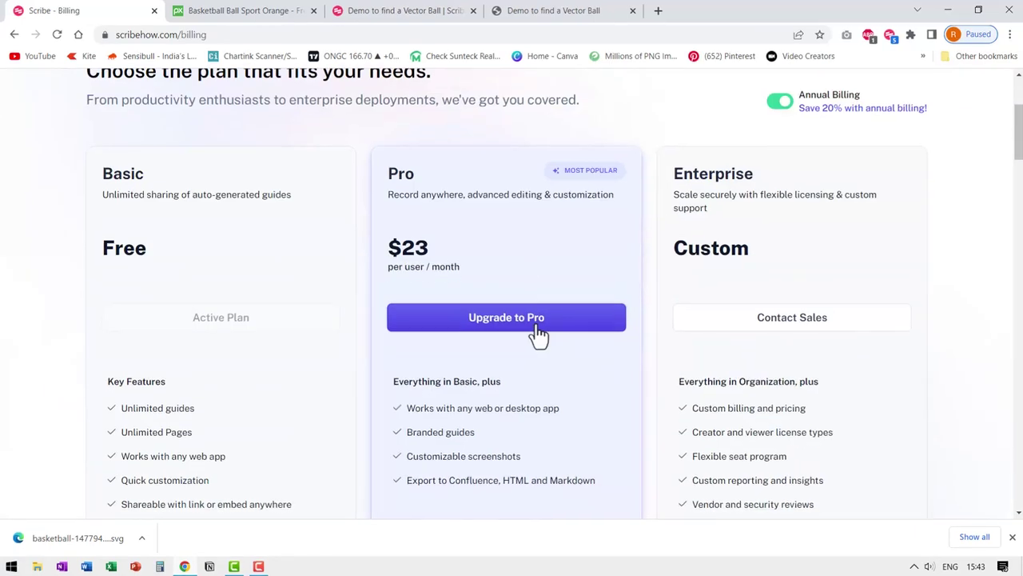